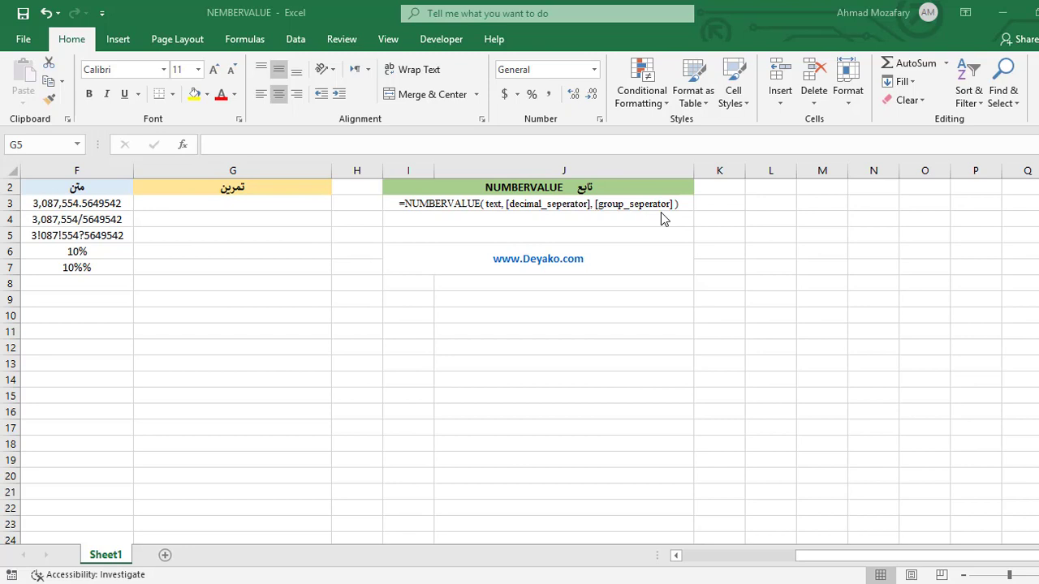
pyautogui.click(227, 205)
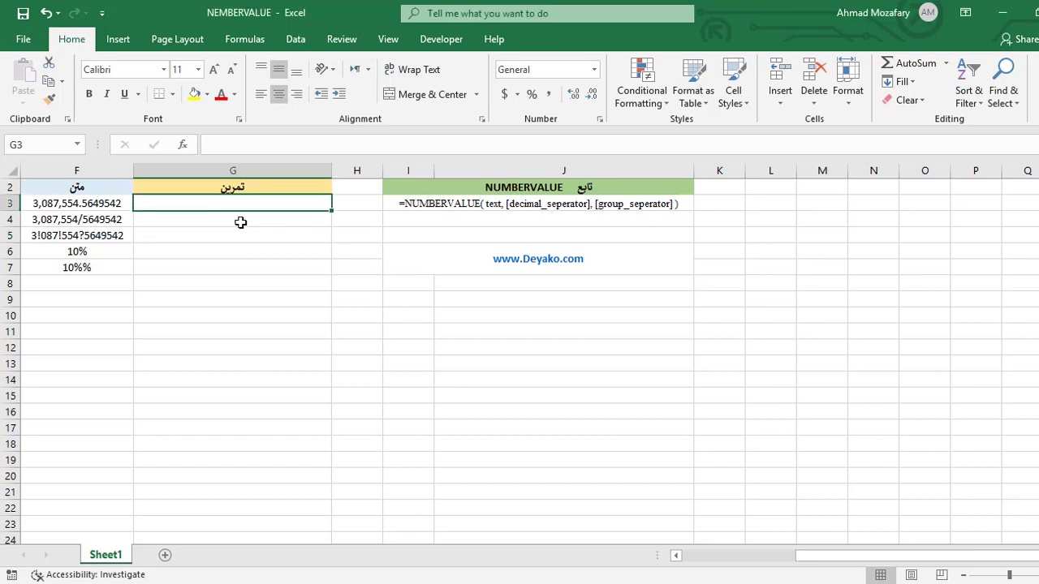
pyautogui.click(38, 203)
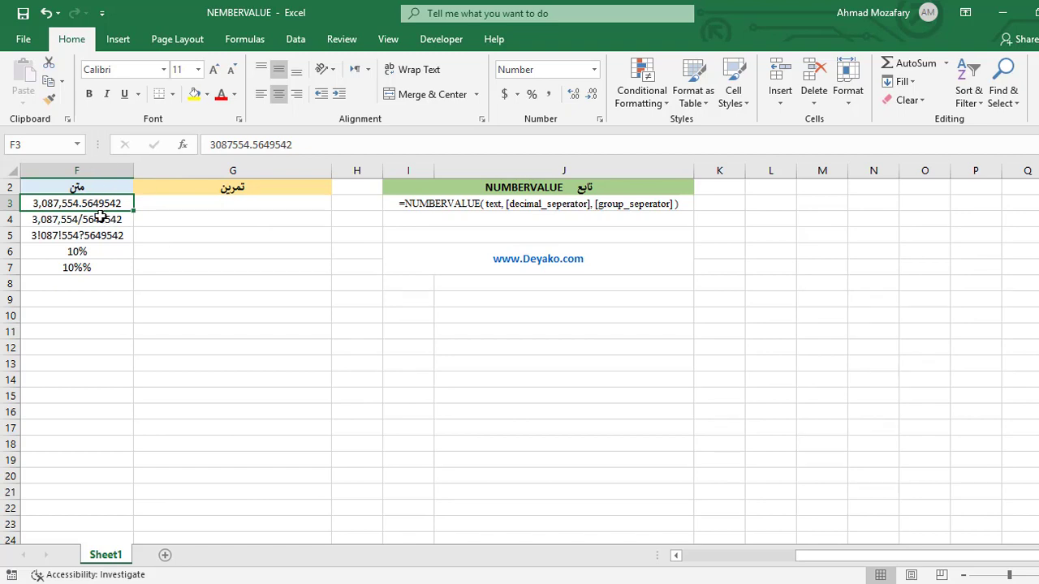
pyautogui.click(174, 207)
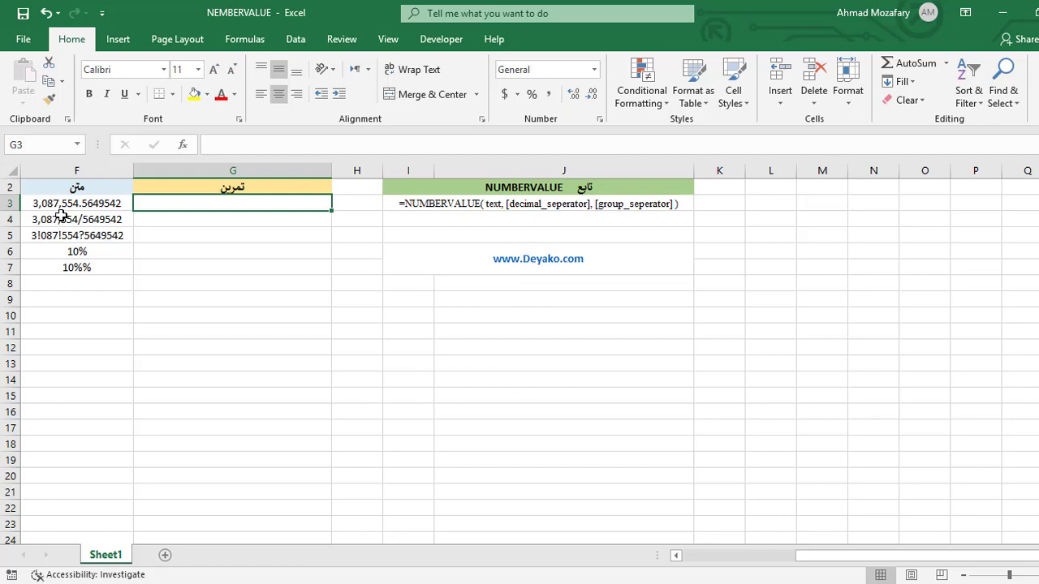
pyautogui.click(54, 205)
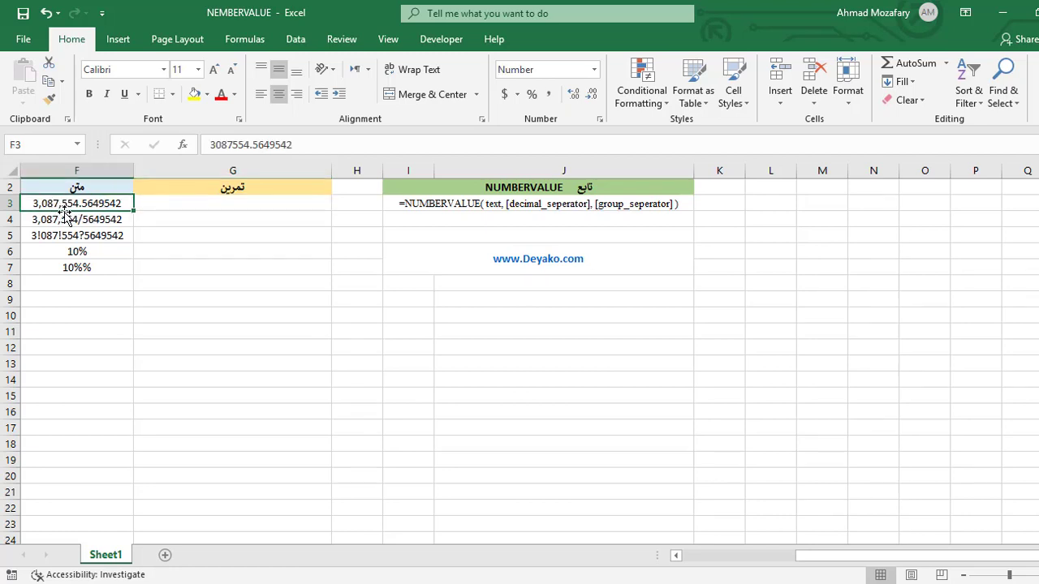
# Enter the formula =NUMBERVALUE(F3) in cell G3 to convert the first text value to a number
pyautogui.click(195, 204)
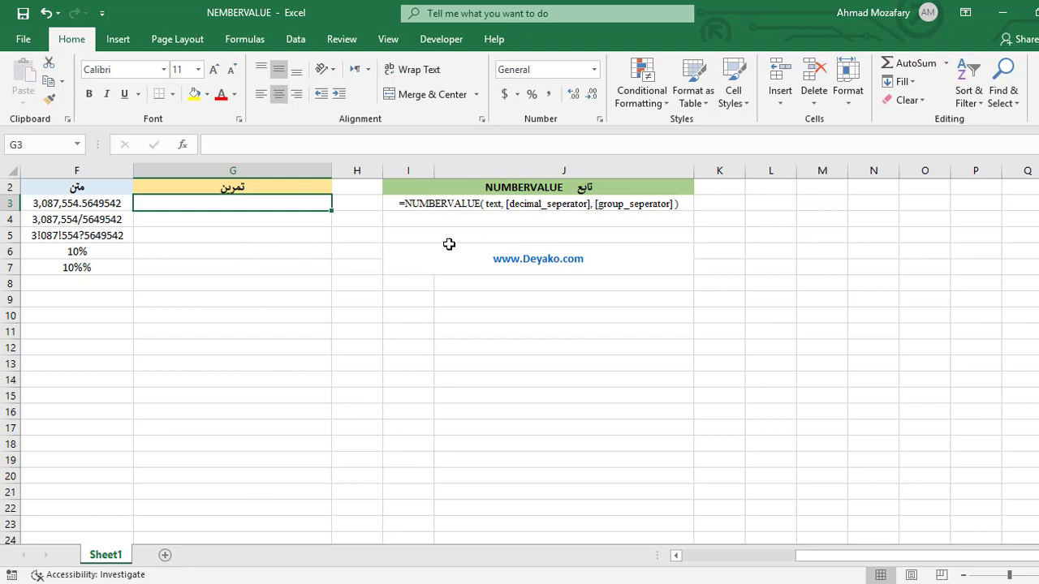
pyautogui.write('=')
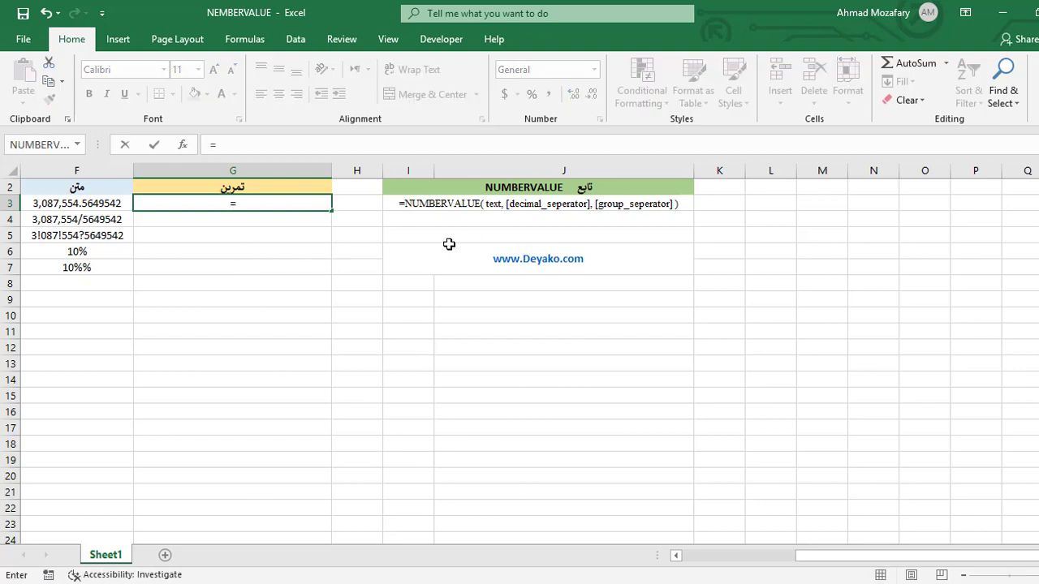
pyautogui.write('NUMBERVA')
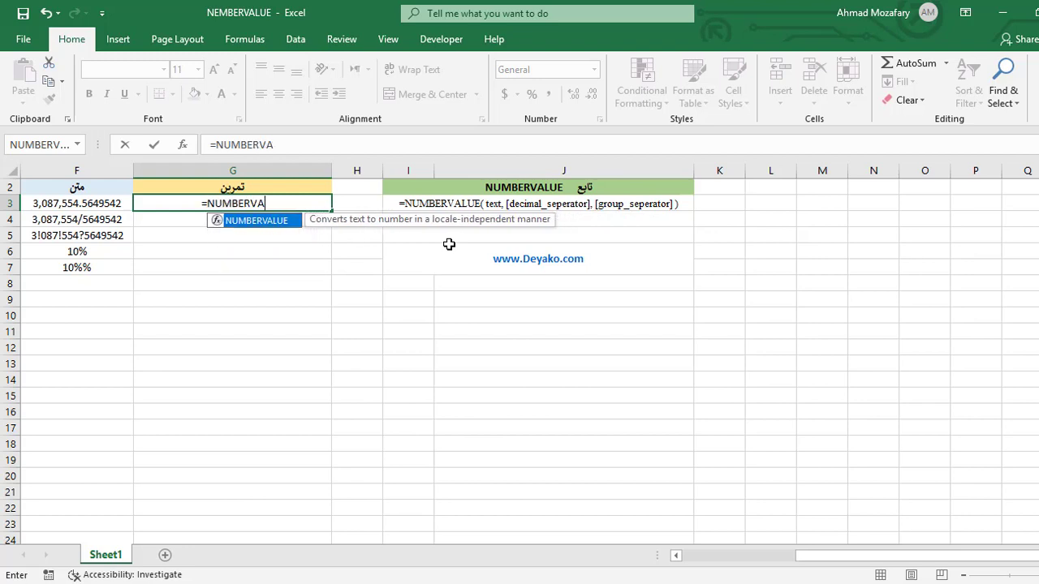
pyautogui.write('LUE')
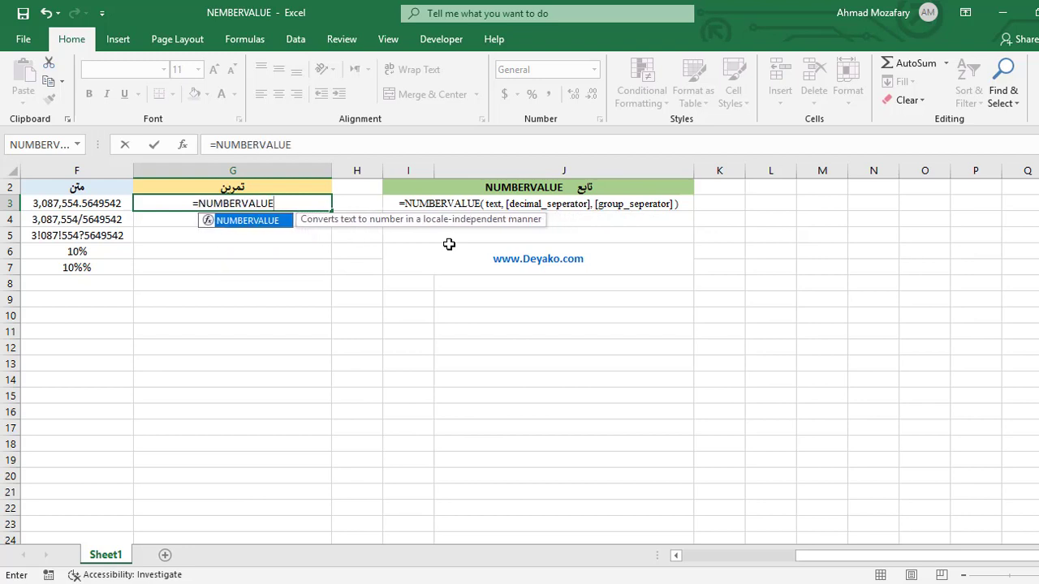
pyautogui.write('(')
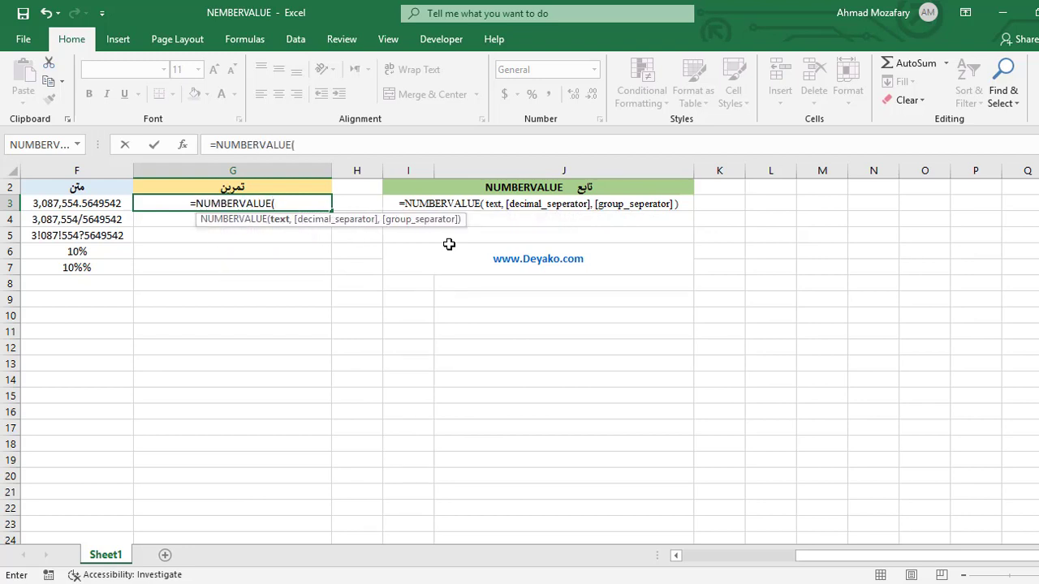
pyautogui.write('F3')
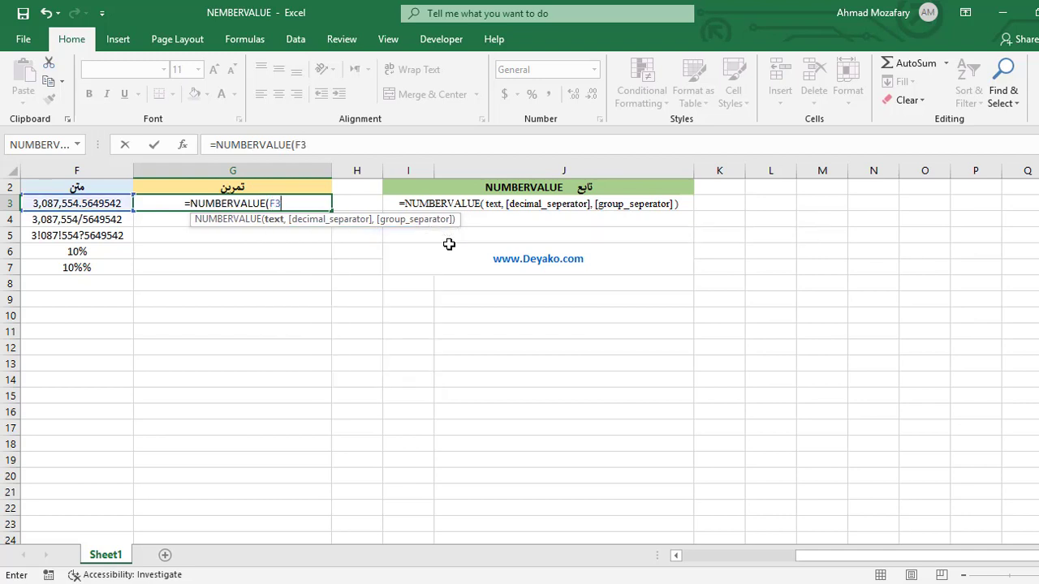
pyautogui.write(')')
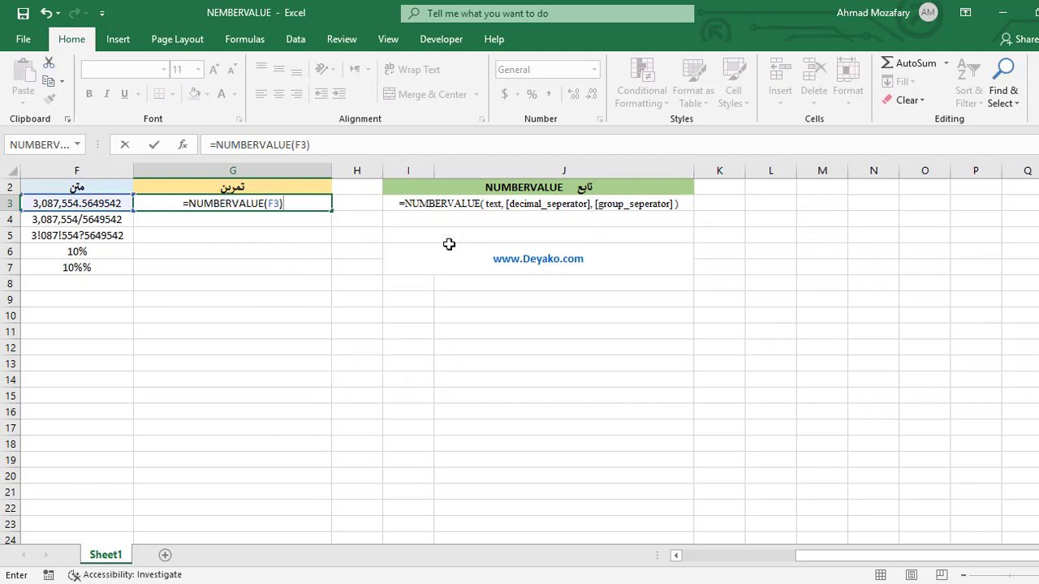
pyautogui.press('Return')
# Format the result in cell G3 to show seven decimal places
pyautogui.click(298, 203)
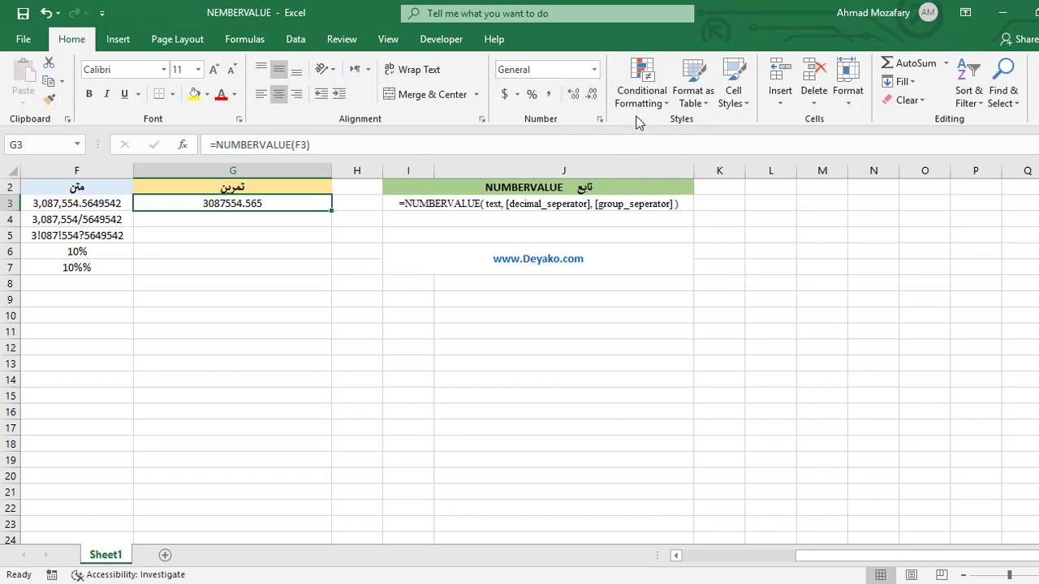
pyautogui.click(593, 94)
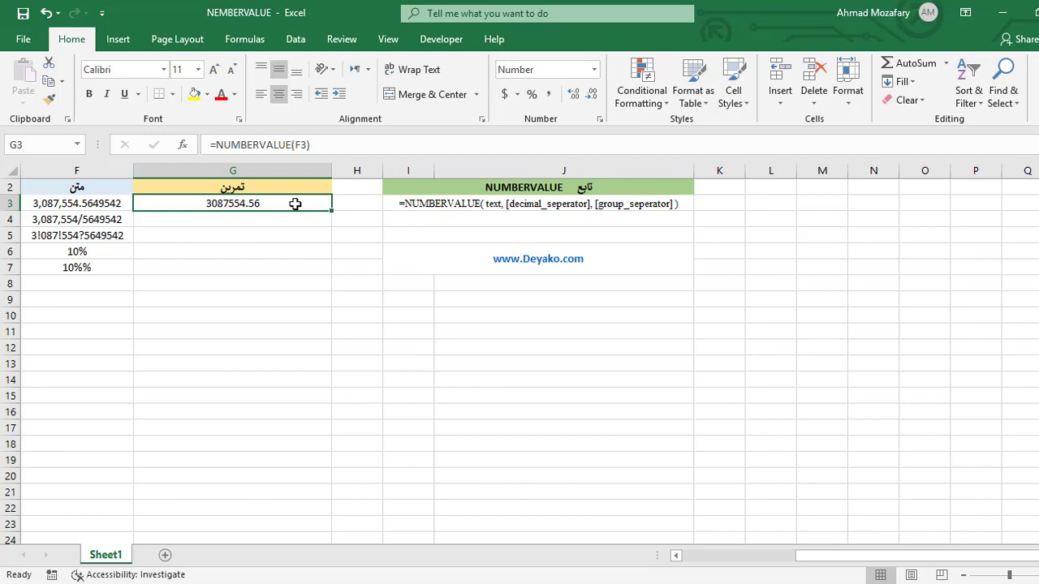
pyautogui.click(573, 96)
pyautogui.click(573, 97)
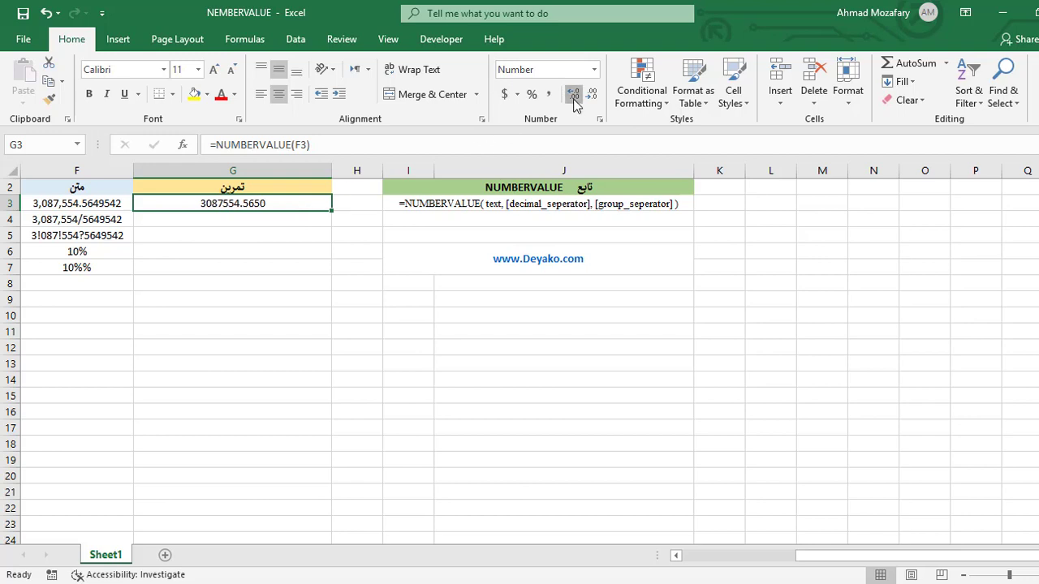
pyautogui.click(573, 97)
pyautogui.click(573, 98)
pyautogui.click(573, 98)
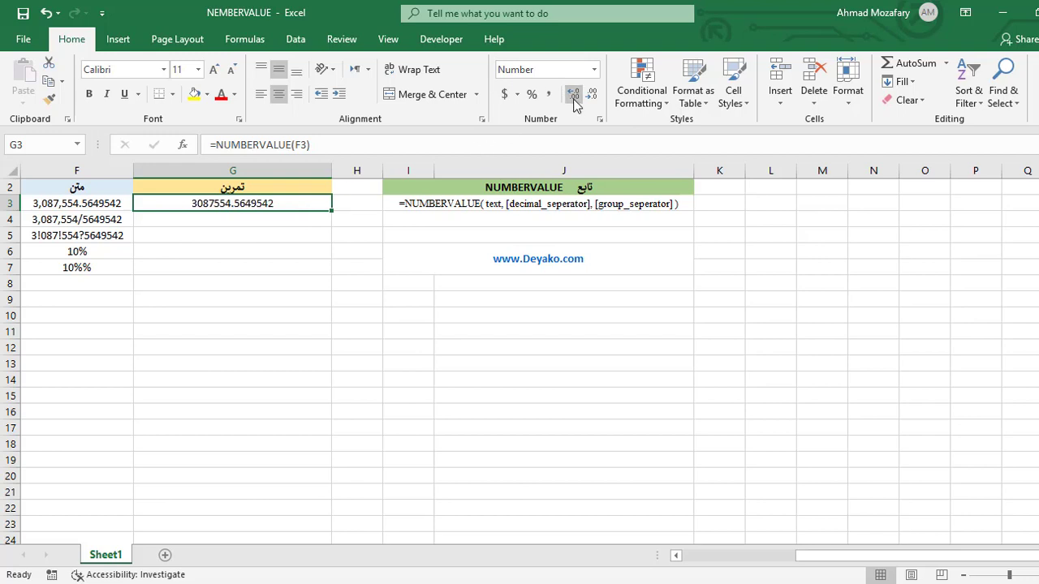
# Reduce the decimals shown in G3 to five places and restore them to seven
pyautogui.click(592, 95)
pyautogui.click(591, 96)
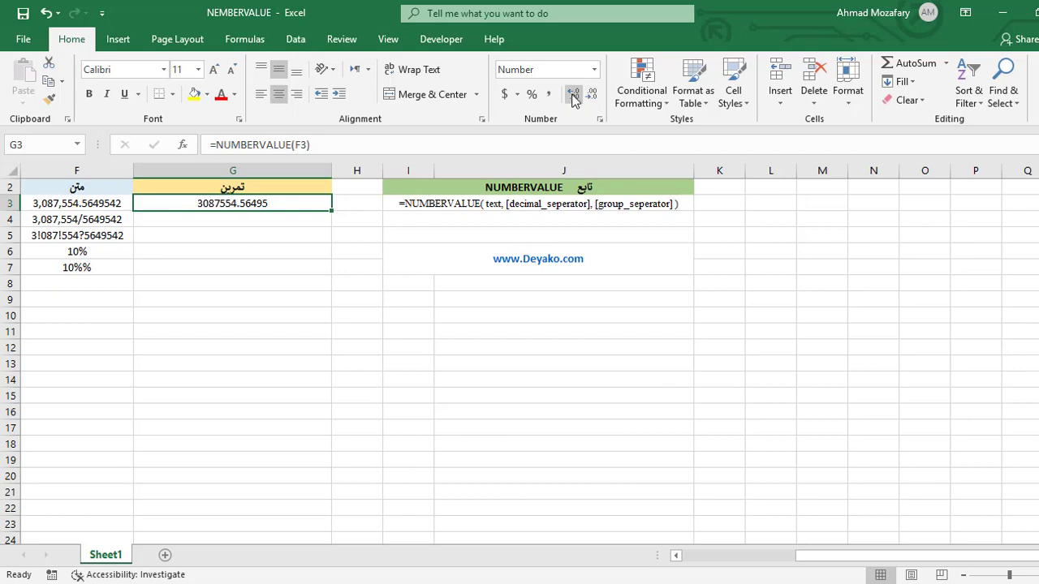
pyautogui.click(573, 97)
pyautogui.click(573, 97)
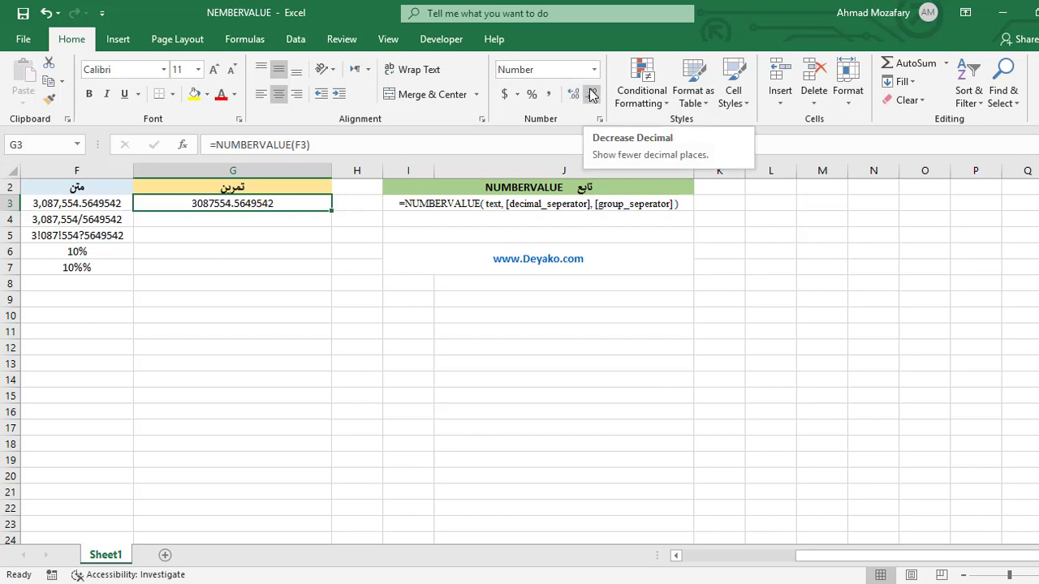
# Enter the formula =NUMBERVALUE(F4) in cell G4 for the text that uses a slash before the decimals
pyautogui.click(307, 216)
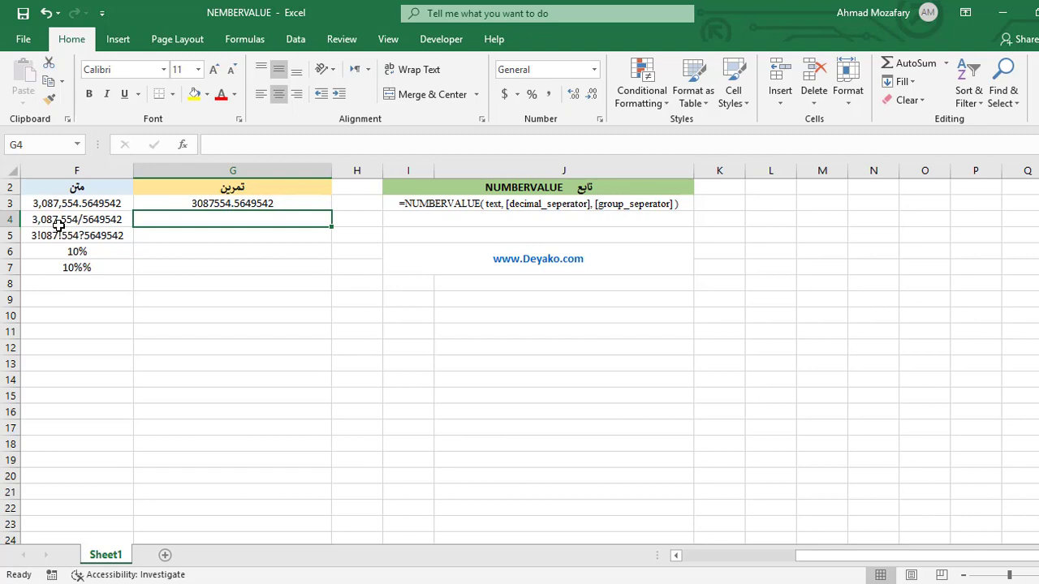
pyautogui.click(84, 219)
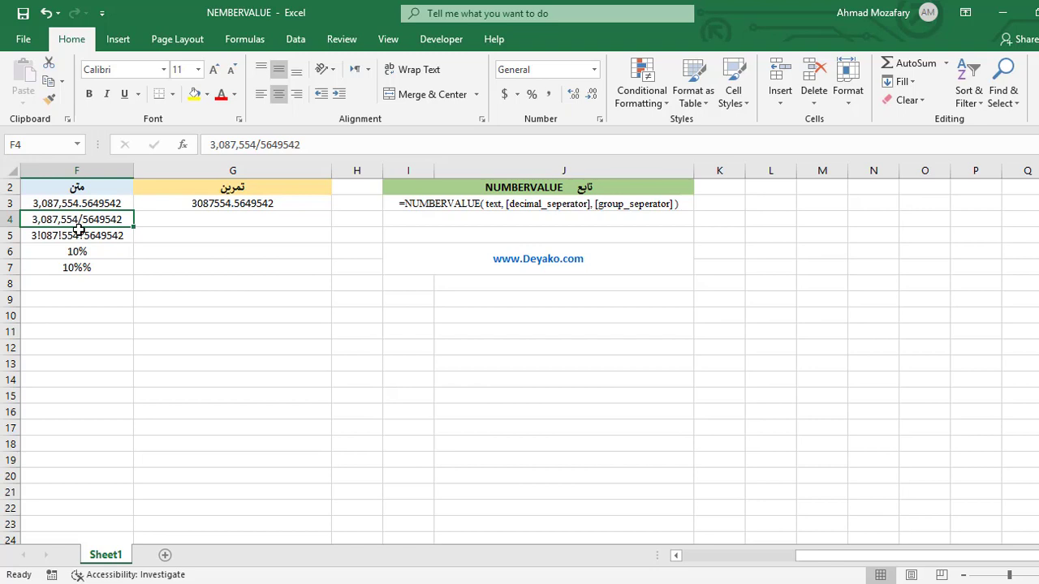
pyautogui.click(208, 224)
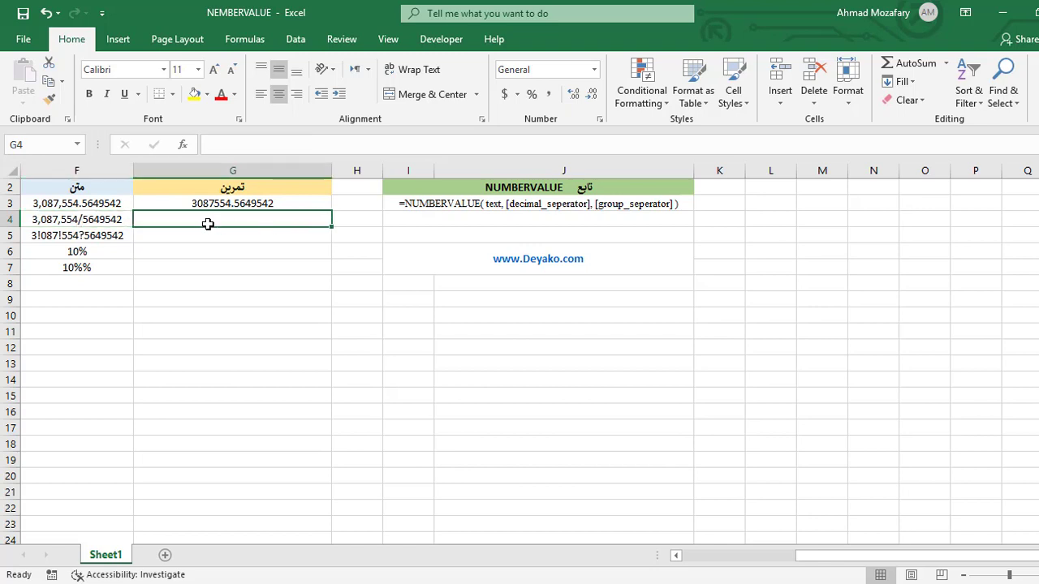
pyautogui.write('=')
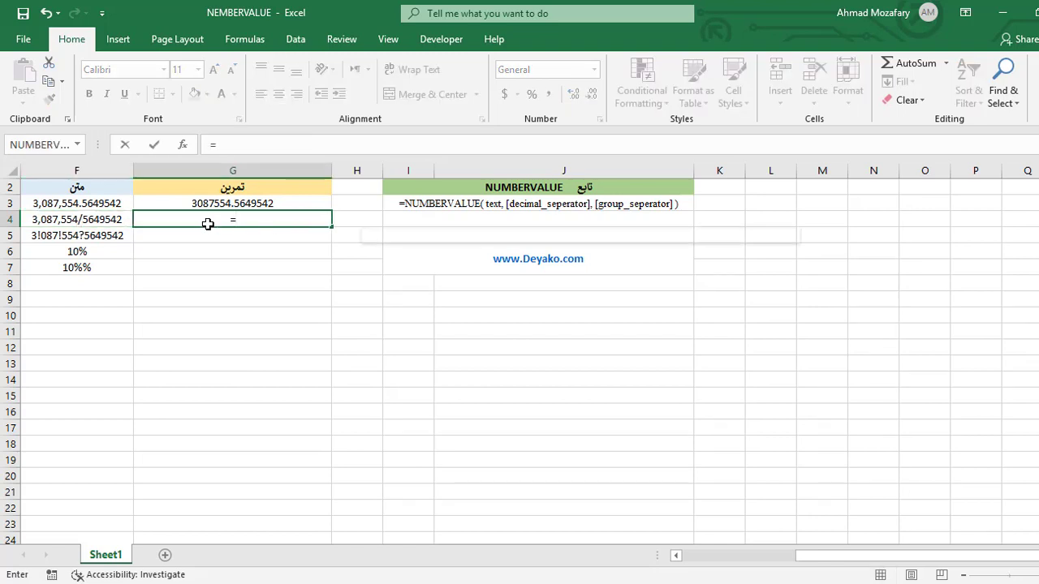
pyautogui.write('NUMBE')
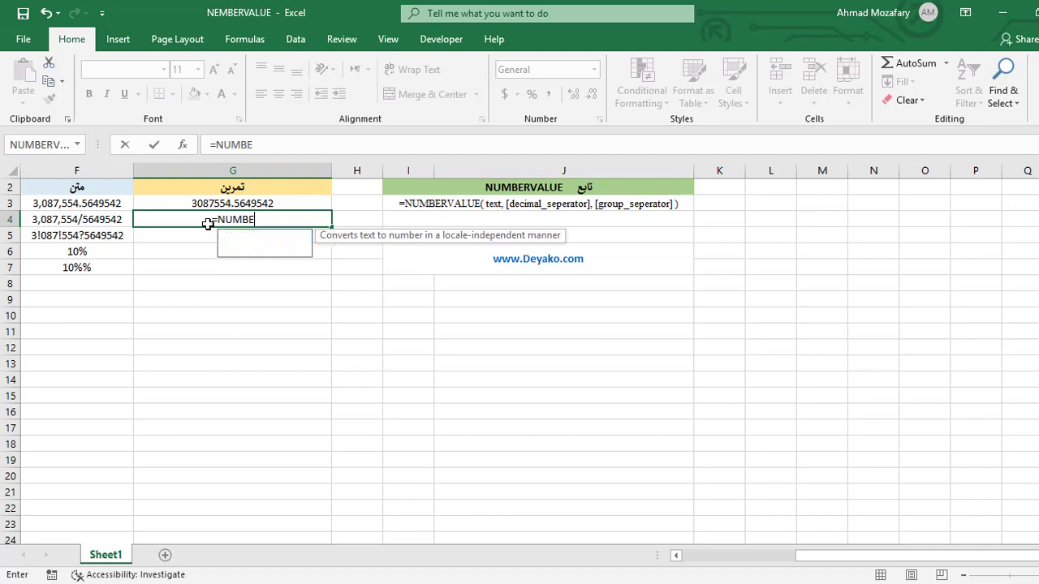
pyautogui.write('RVALUE')
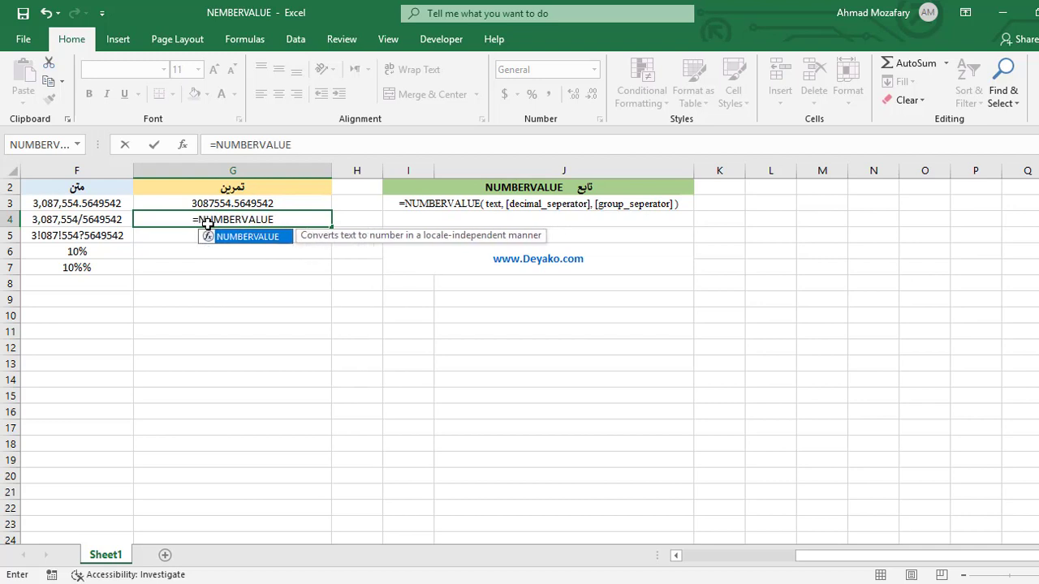
pyautogui.write('(')
pyautogui.press('Left')
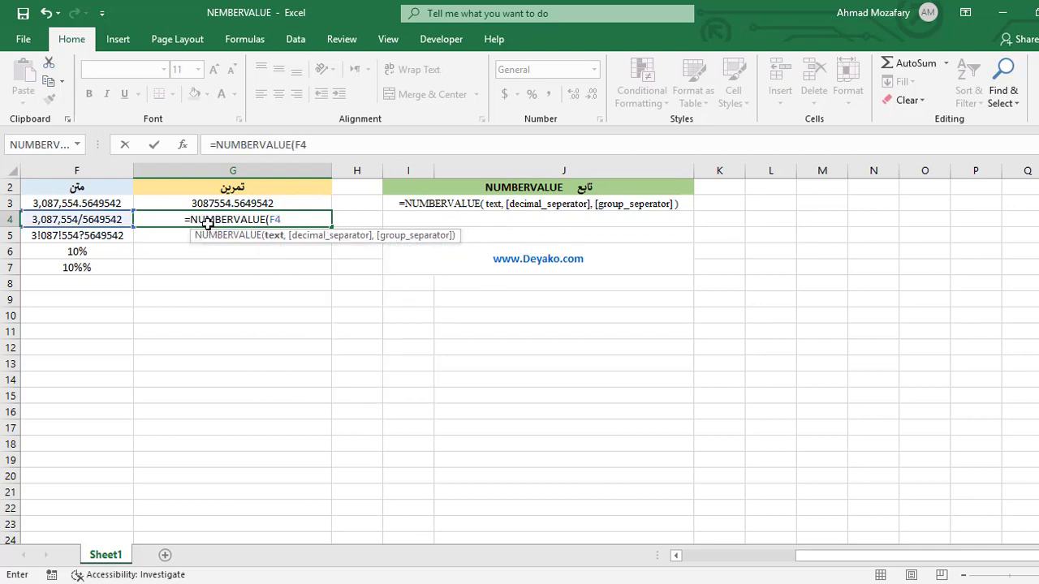
pyautogui.press('Return')
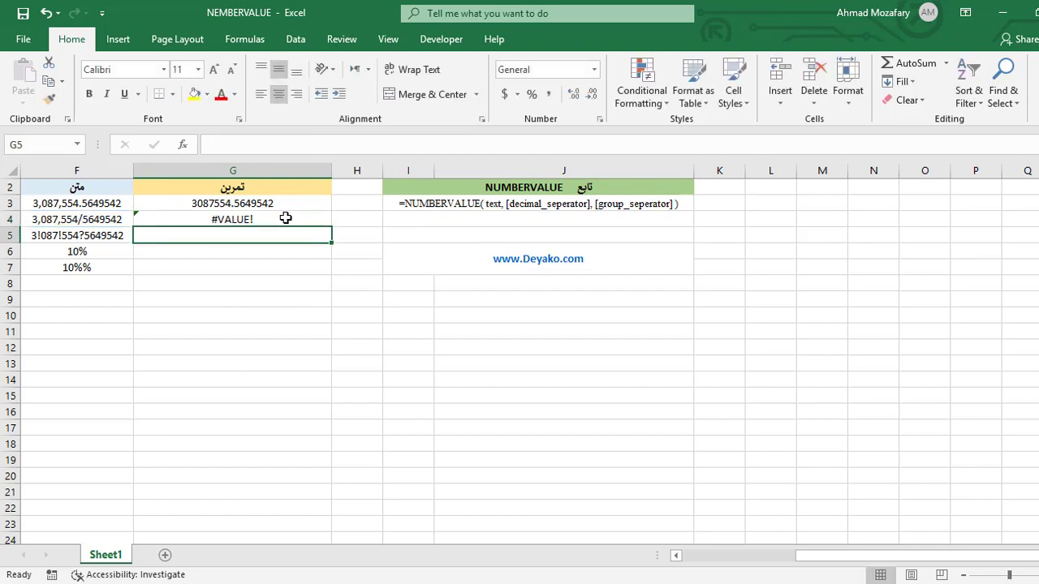
# Edit the formula in G4 to =NUMBERVALUE(F4,"/") so the slash is treated as the decimal separator
pyautogui.click(309, 218)
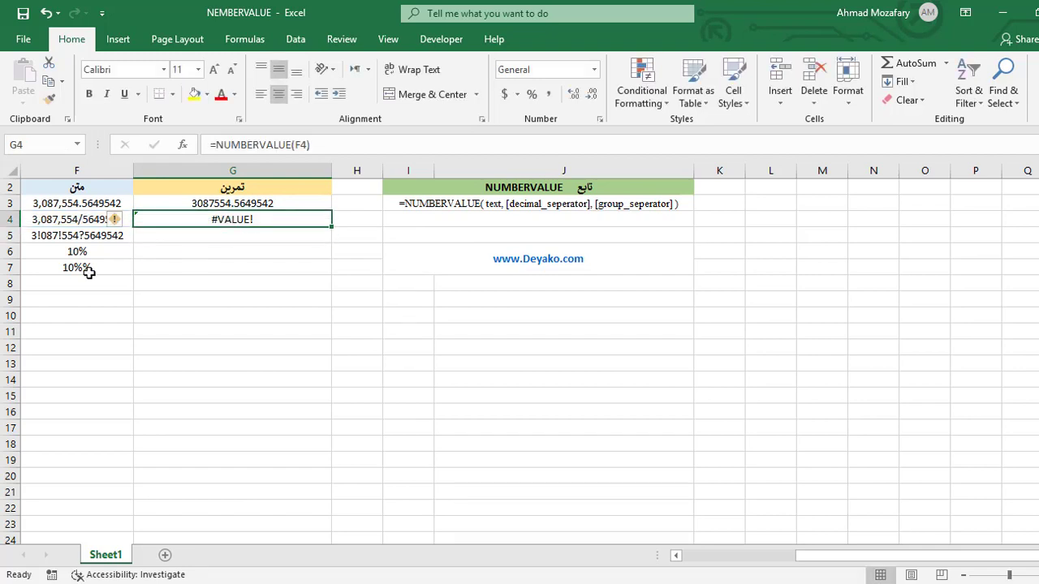
pyautogui.click(80, 226)
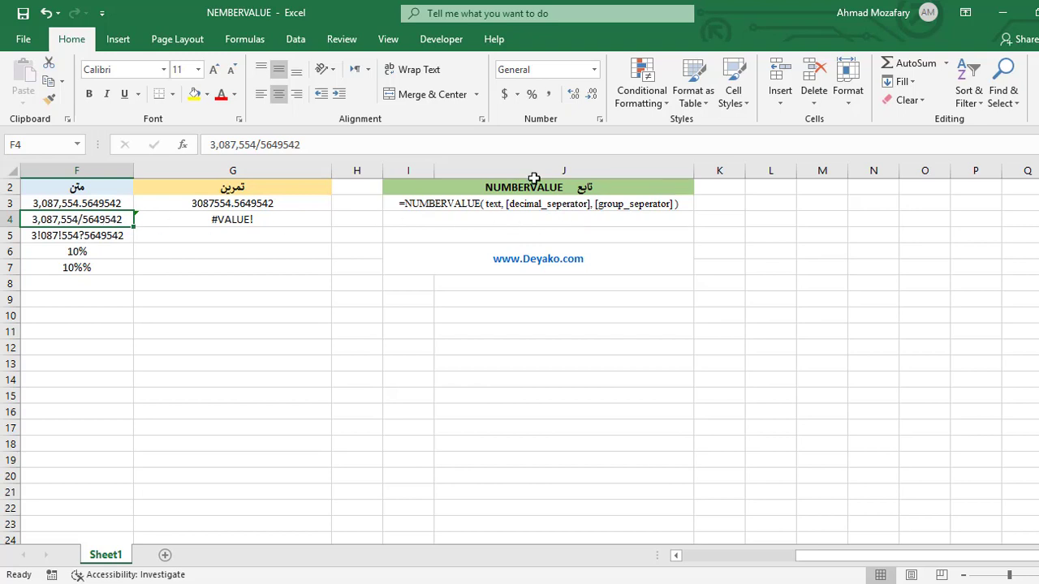
pyautogui.click(565, 221)
pyautogui.doubleClick(291, 218)
pyautogui.click(339, 142)
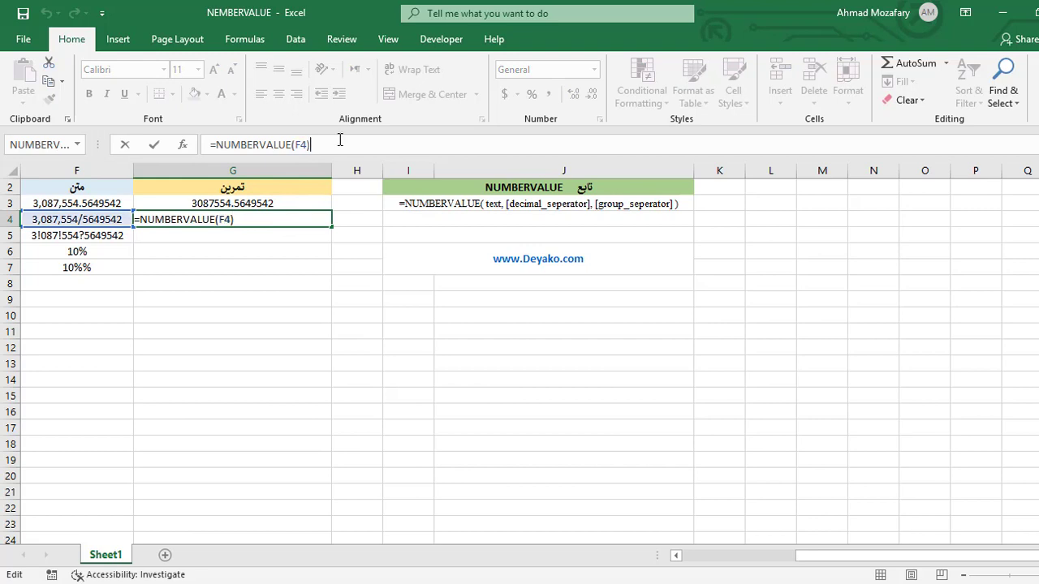
pyautogui.press('BackSpace')
pyautogui.write(',')
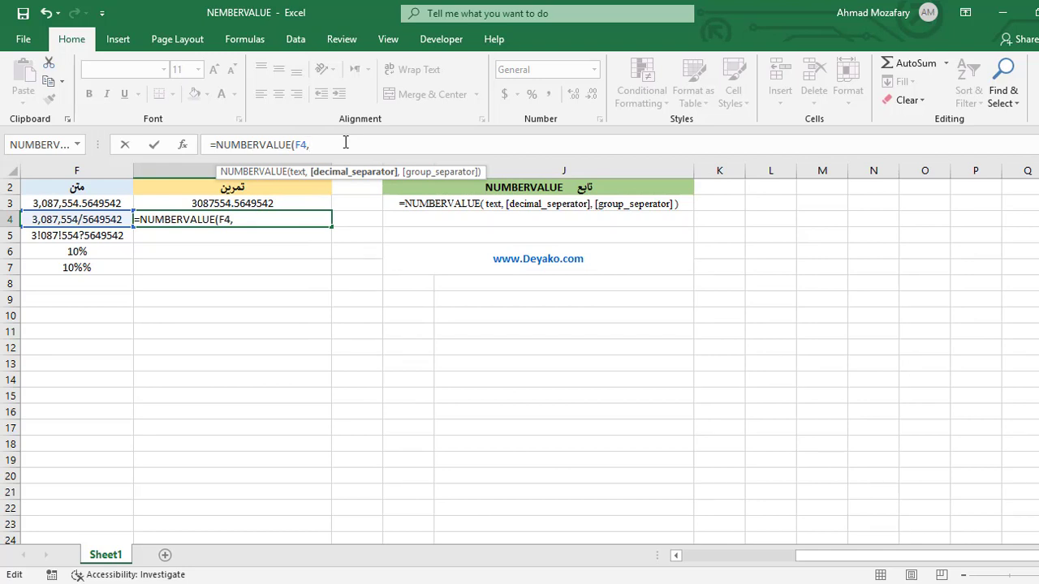
pyautogui.write('"')
pyautogui.write('/')
pyautogui.write('"')
pyautogui.write(',')
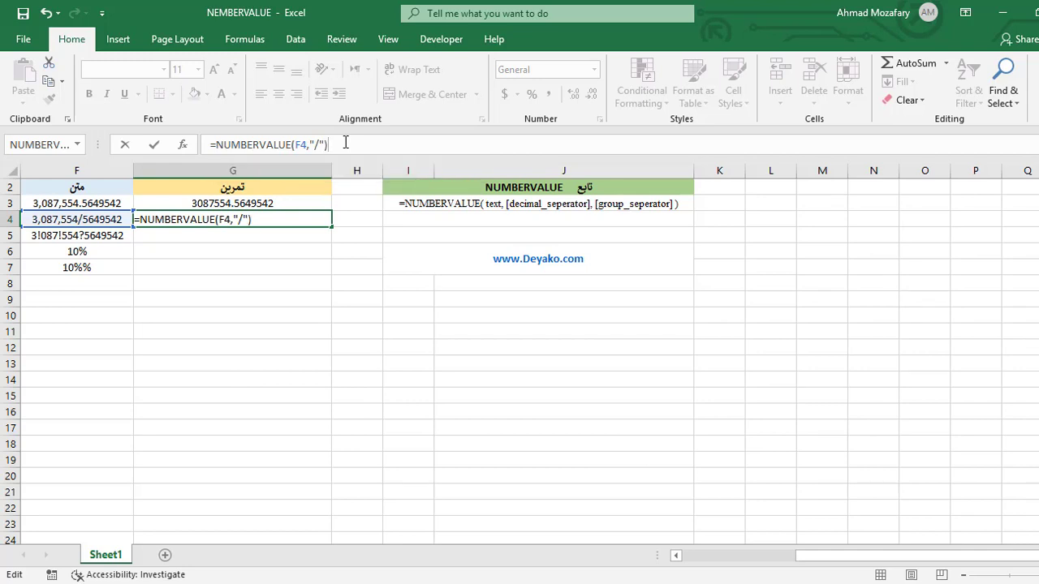
pyautogui.press('Return')
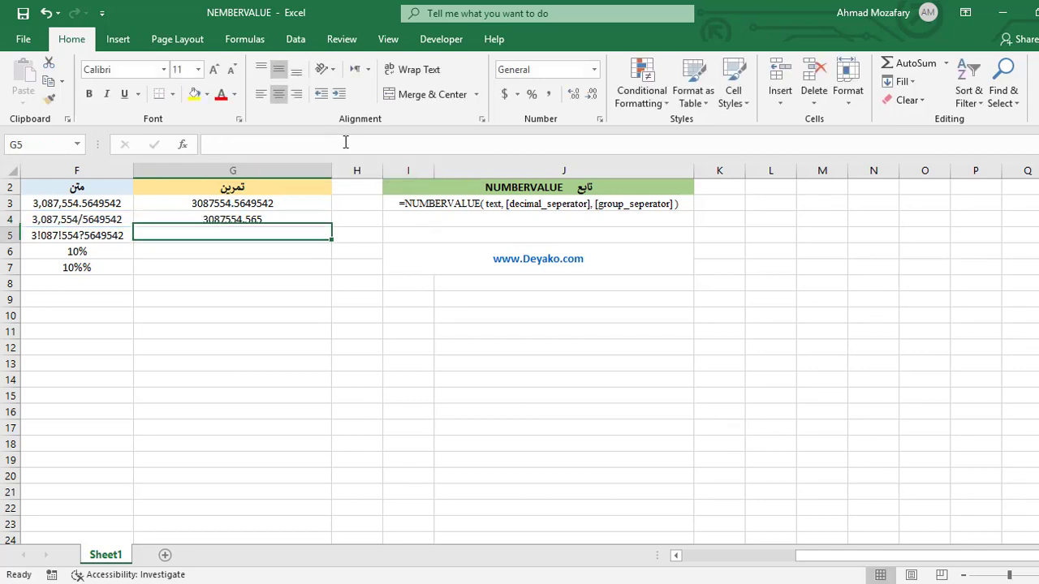
# Format the result in cell G4 to show seven decimal places
pyautogui.click(313, 222)
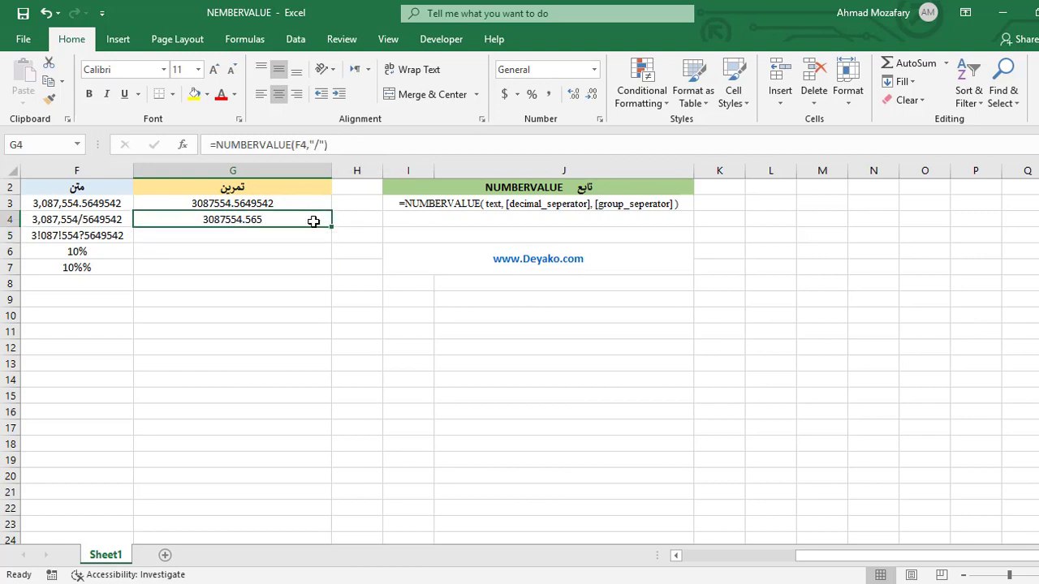
pyautogui.click(578, 92)
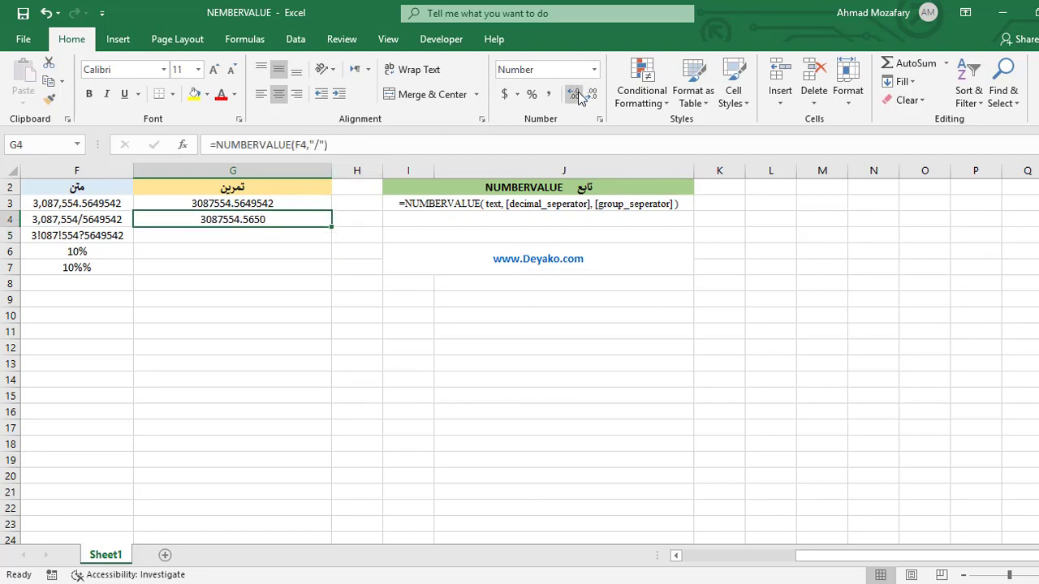
pyautogui.click(577, 92)
pyautogui.click(578, 92)
pyautogui.click(578, 92)
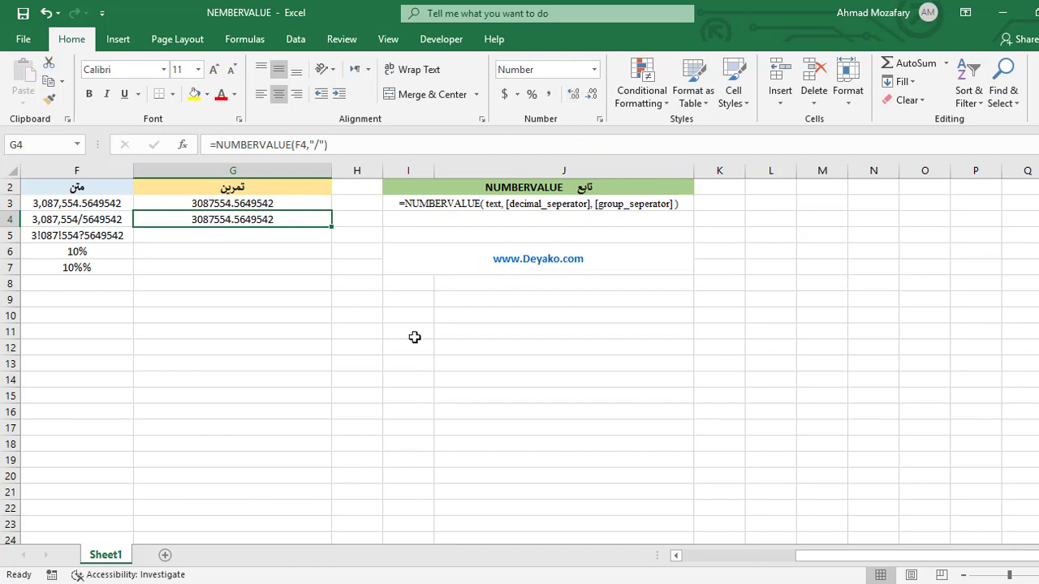
# Enter =NUMBERVALUE(F5,"?","!") in cell G5, using the question mark as decimal separator and the exclamation mark as group separator
pyautogui.click(268, 235)
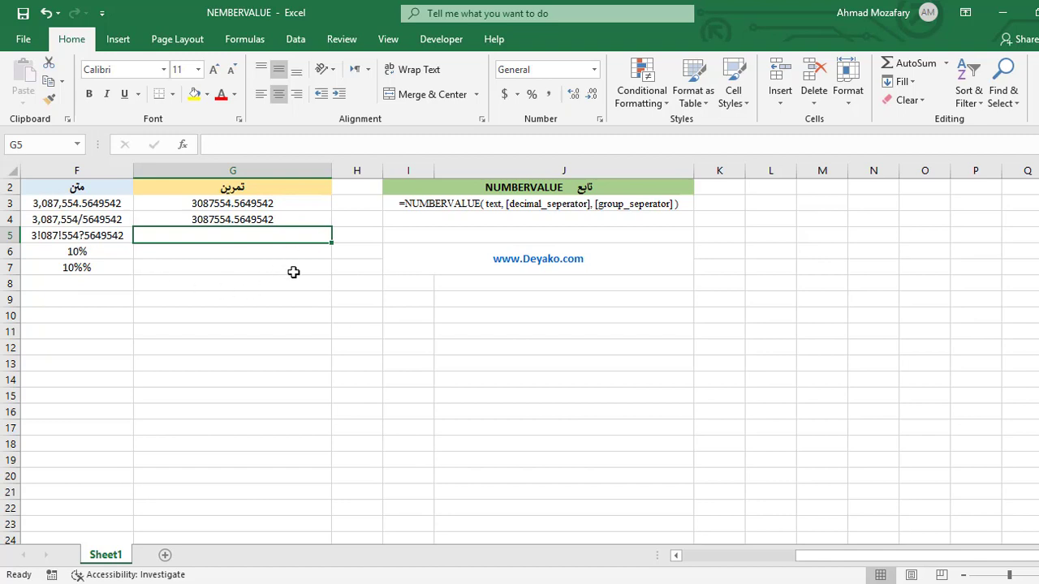
pyautogui.write('=')
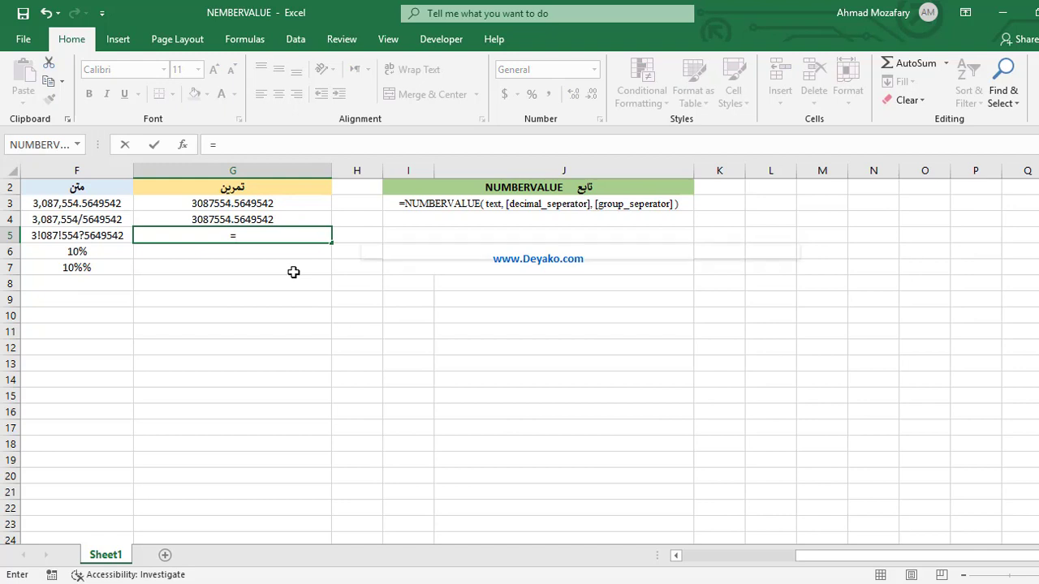
pyautogui.write('NUMBERVA')
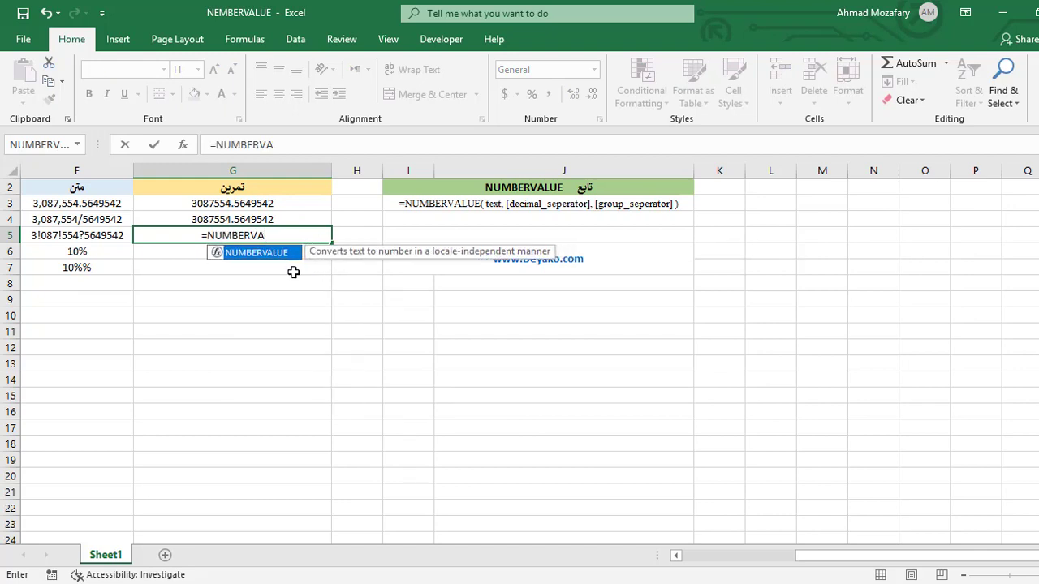
pyautogui.write('LUE(')
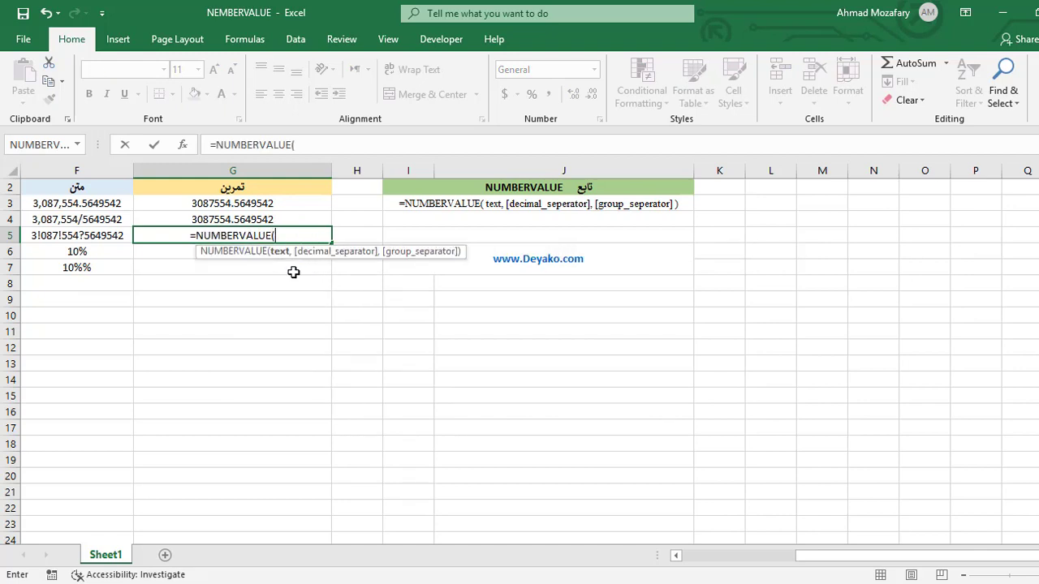
pyautogui.write('F5')
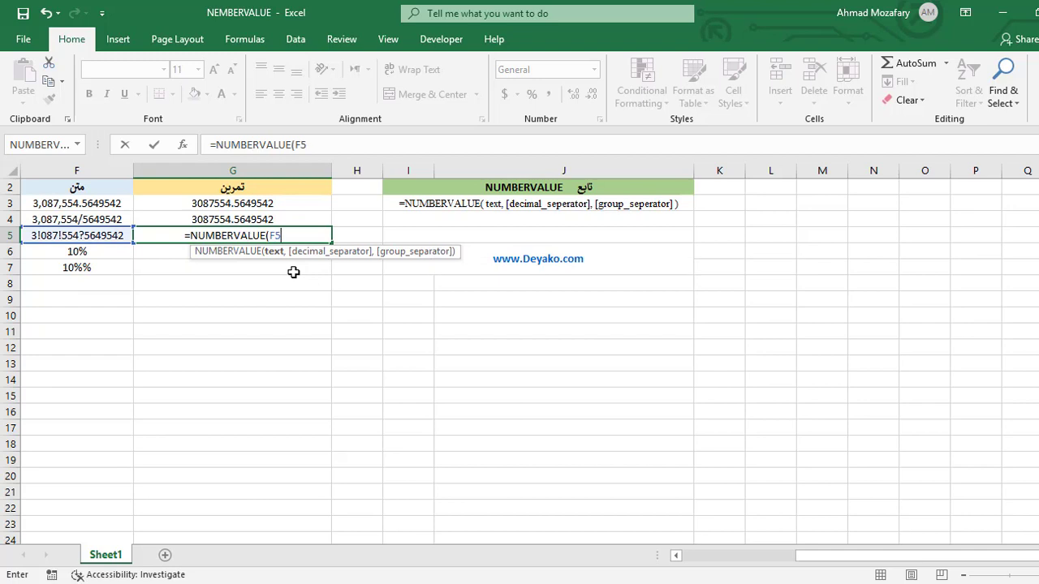
pyautogui.write(',"')
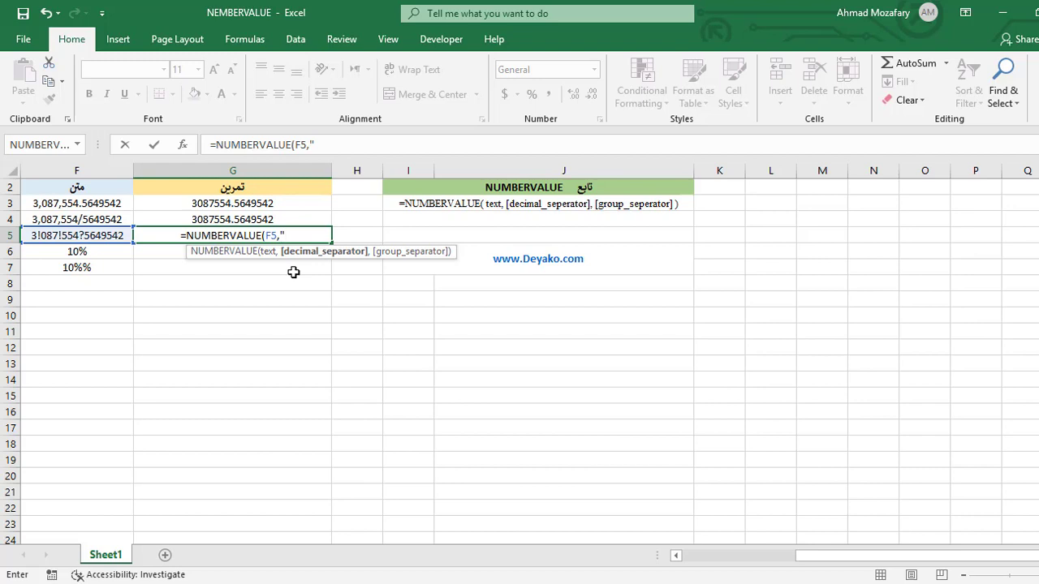
pyautogui.write('?')
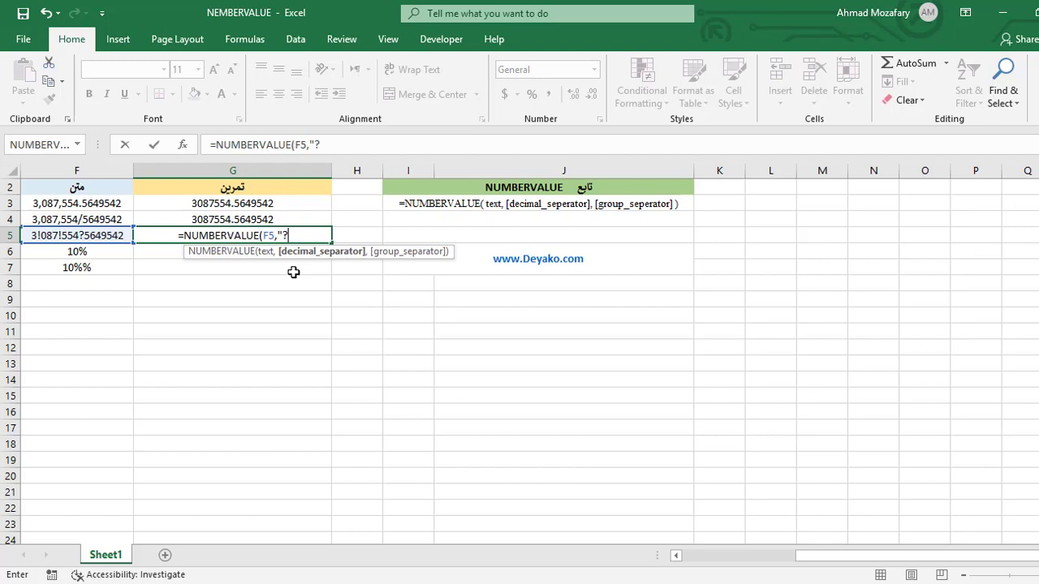
pyautogui.write('"')
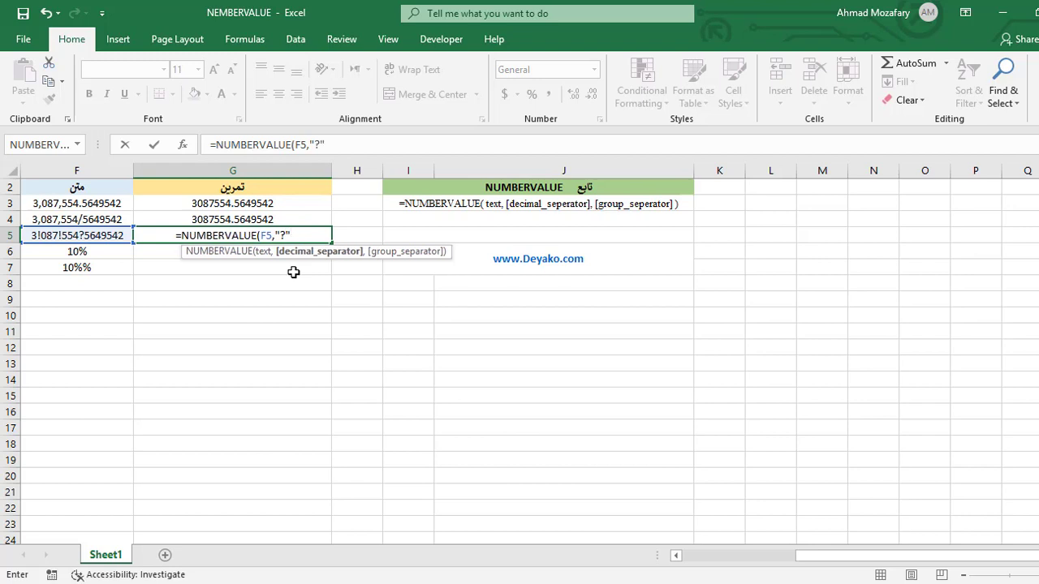
pyautogui.write(',"')
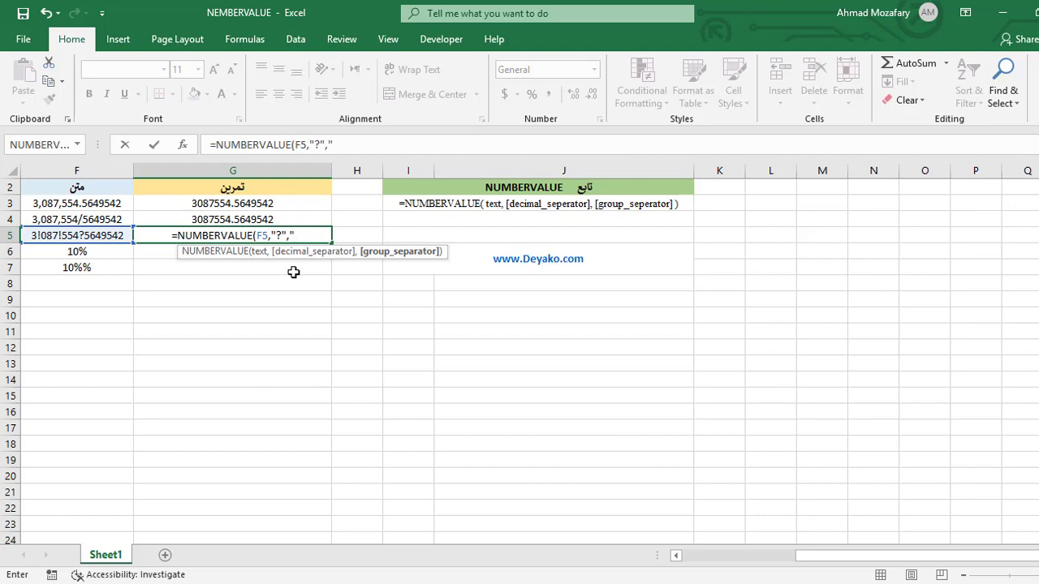
pyautogui.write('!')
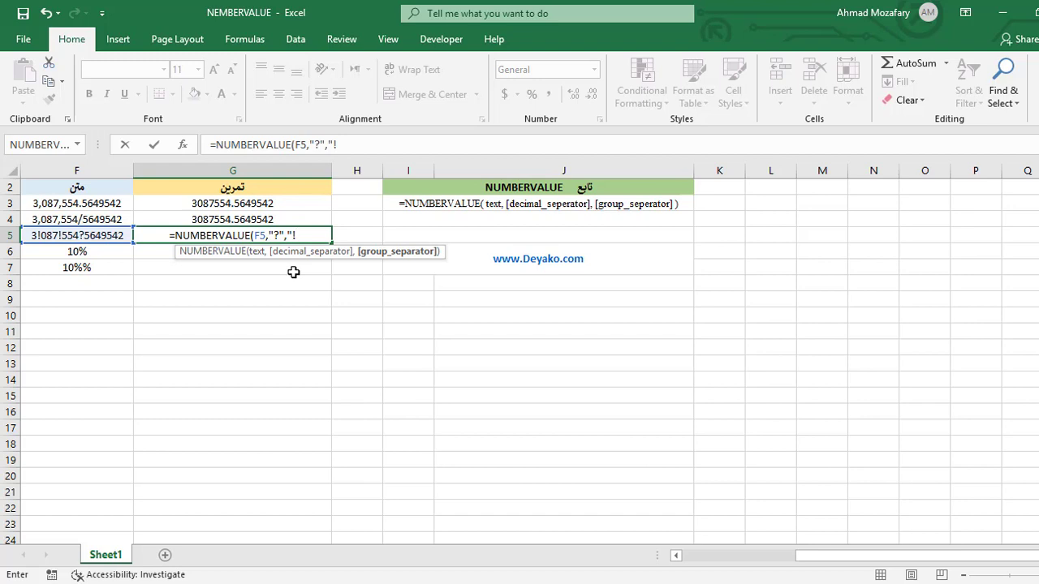
pyautogui.write('")')
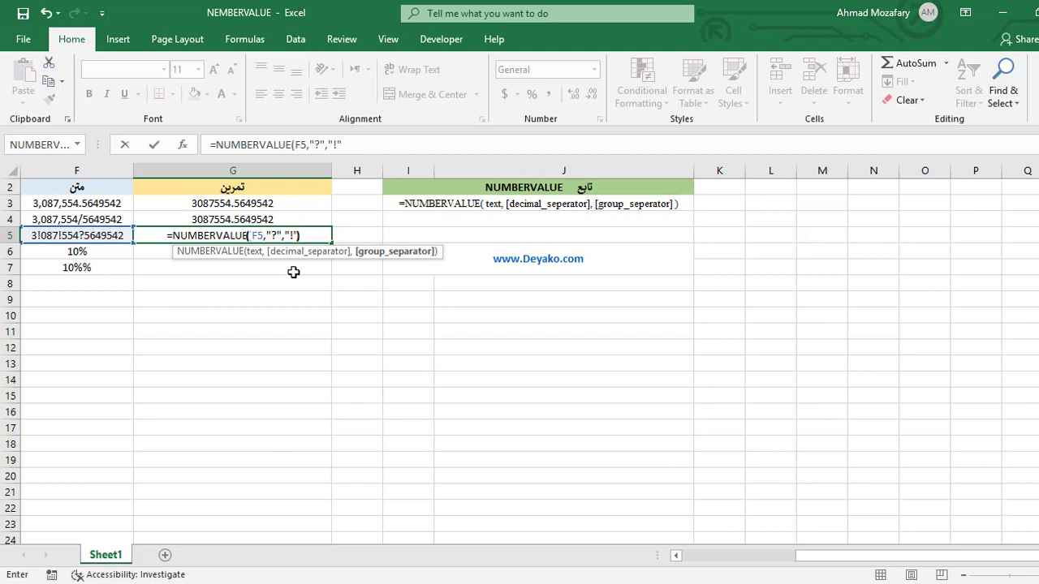
pyautogui.press('Return')
# Format the result in cell G5 to show seven decimal places
pyautogui.click(292, 236)
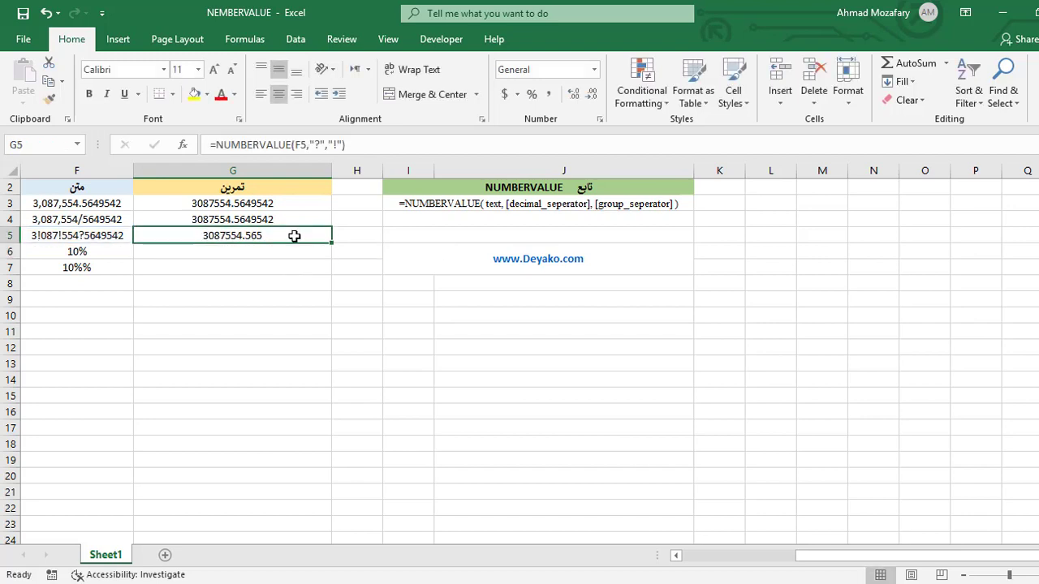
pyautogui.click(574, 95)
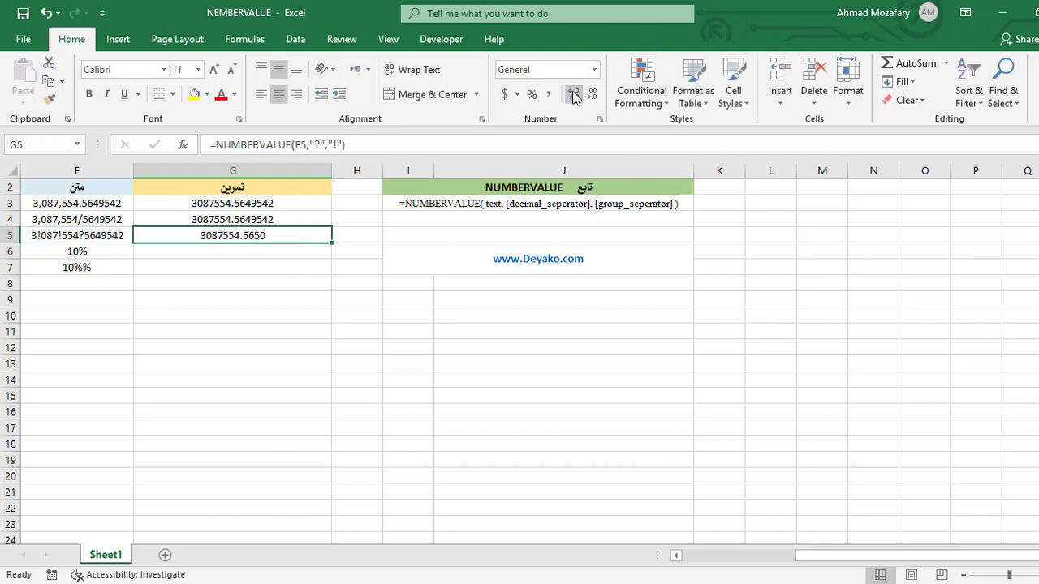
pyautogui.click(574, 95)
pyautogui.click(574, 95)
pyautogui.click(574, 95)
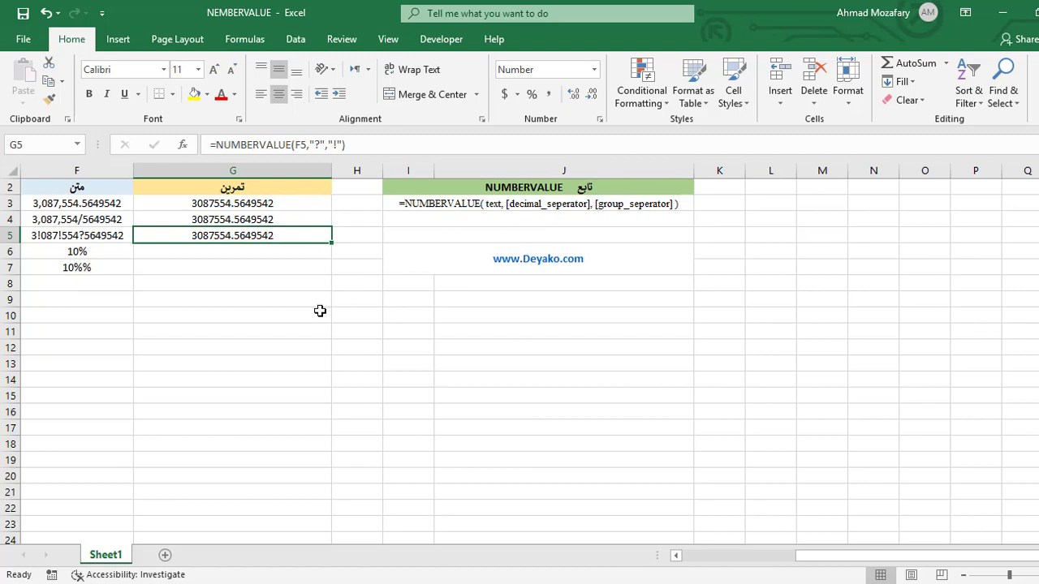
# Enter the formula =NUMBERVALUE(F6) in cell G6 to convert the text with a single percent sign
pyautogui.click(106, 235)
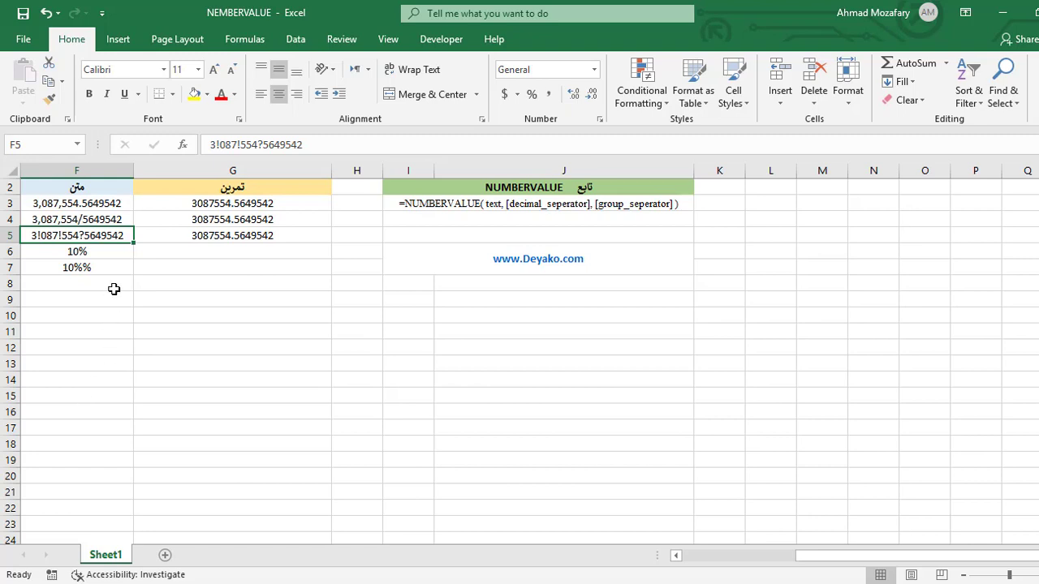
pyautogui.click(110, 256)
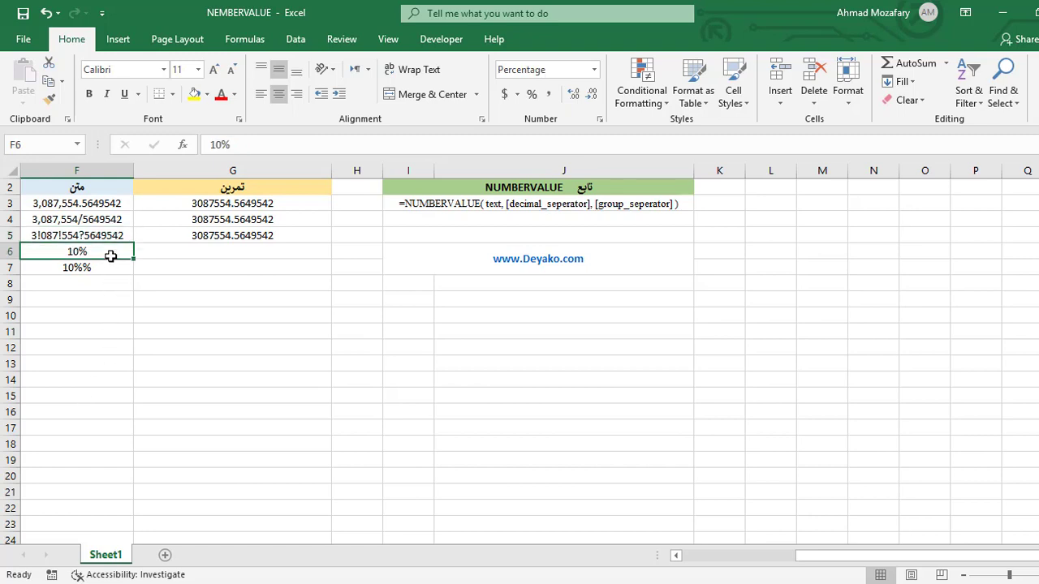
pyautogui.click(204, 253)
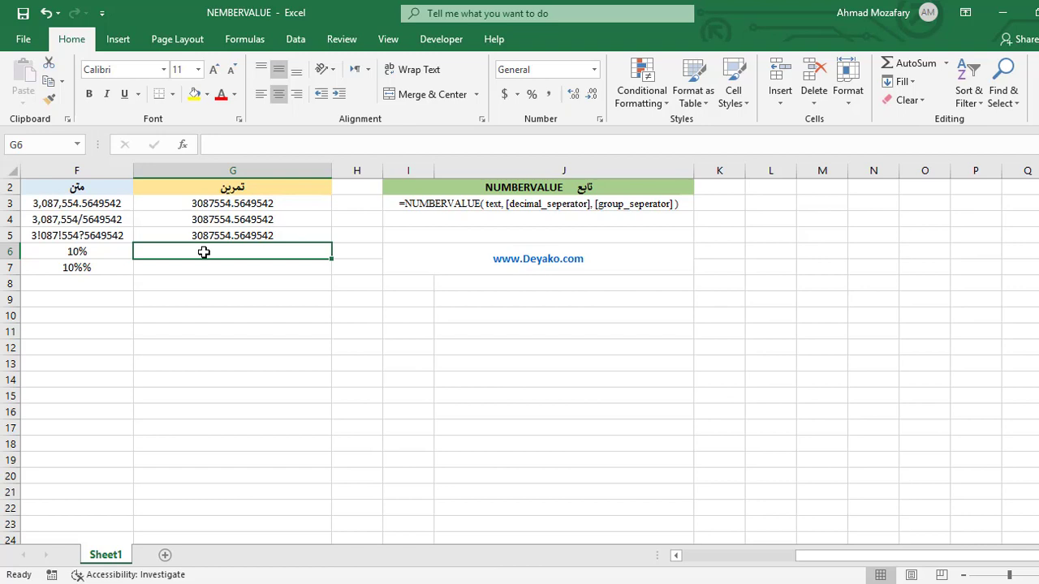
pyautogui.write('=NUMBER')
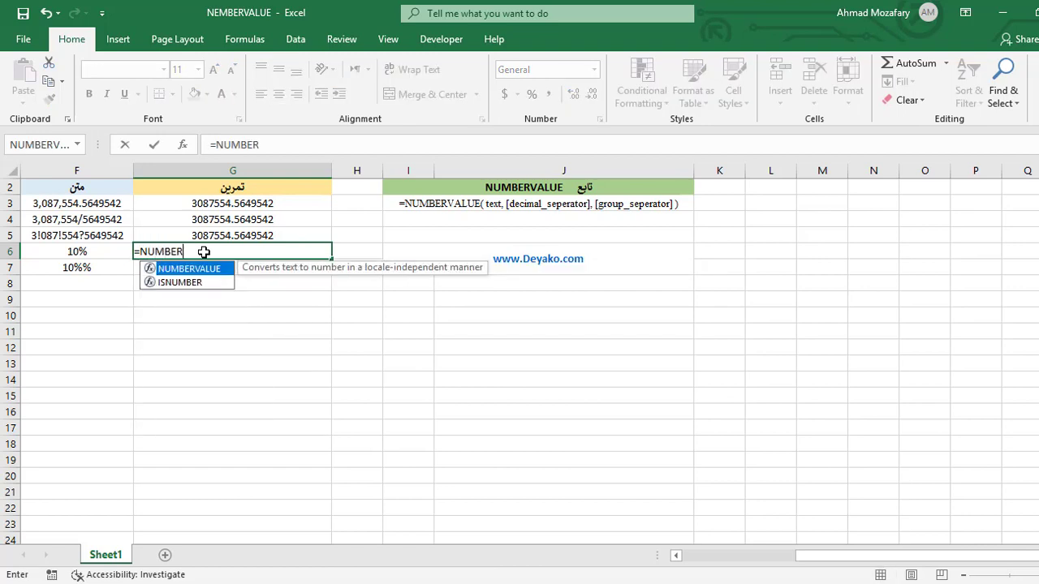
pyautogui.write('VALUE(')
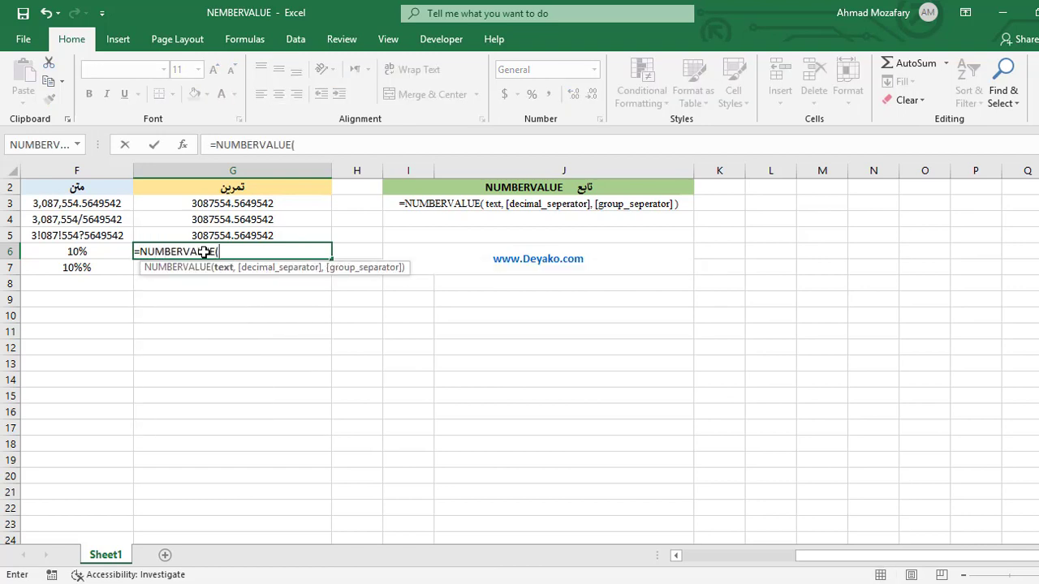
pyautogui.write('F6')
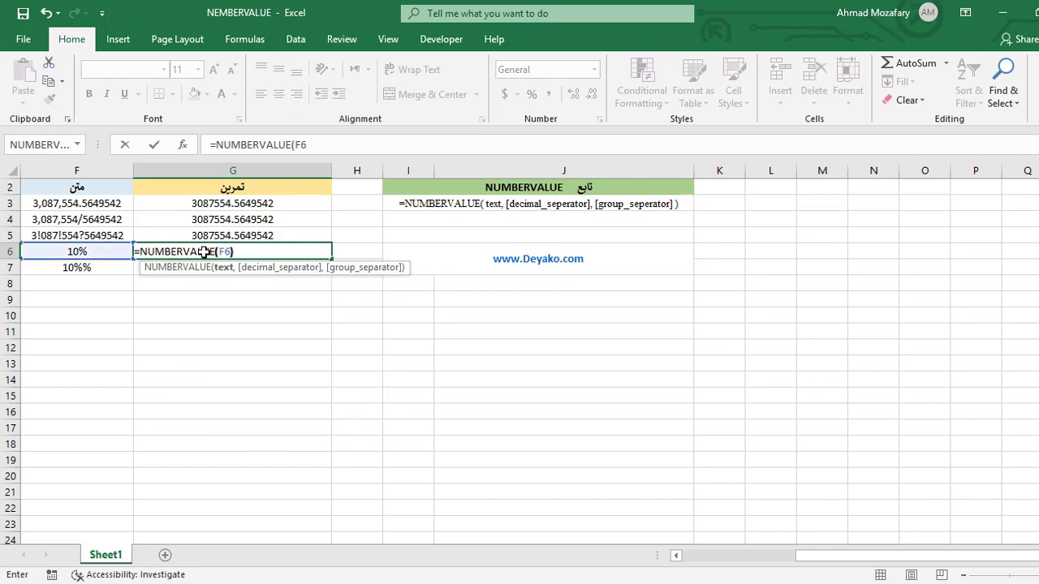
pyautogui.write(')')
pyautogui.press('Return')
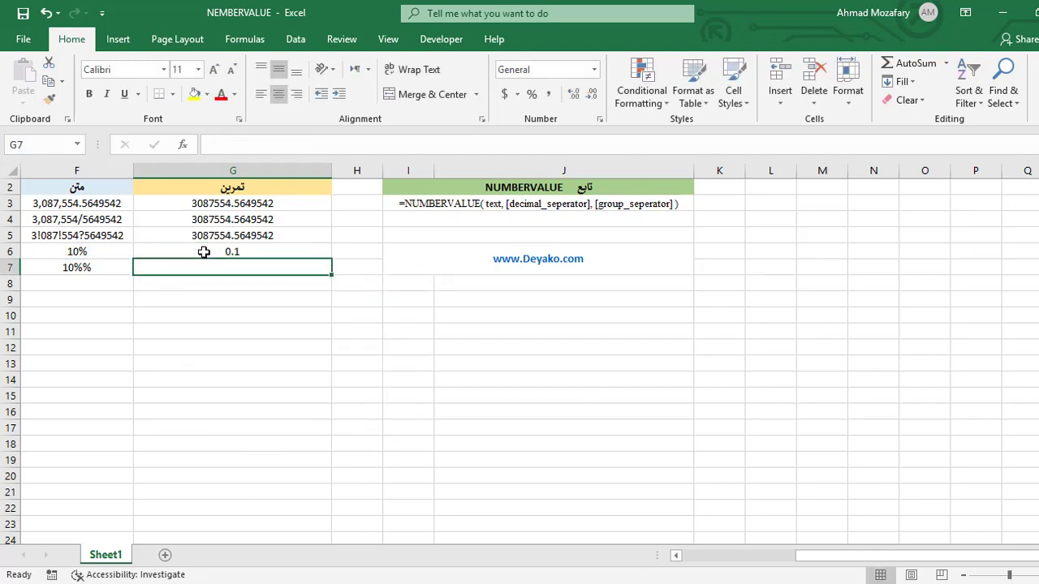
pyautogui.click(204, 252)
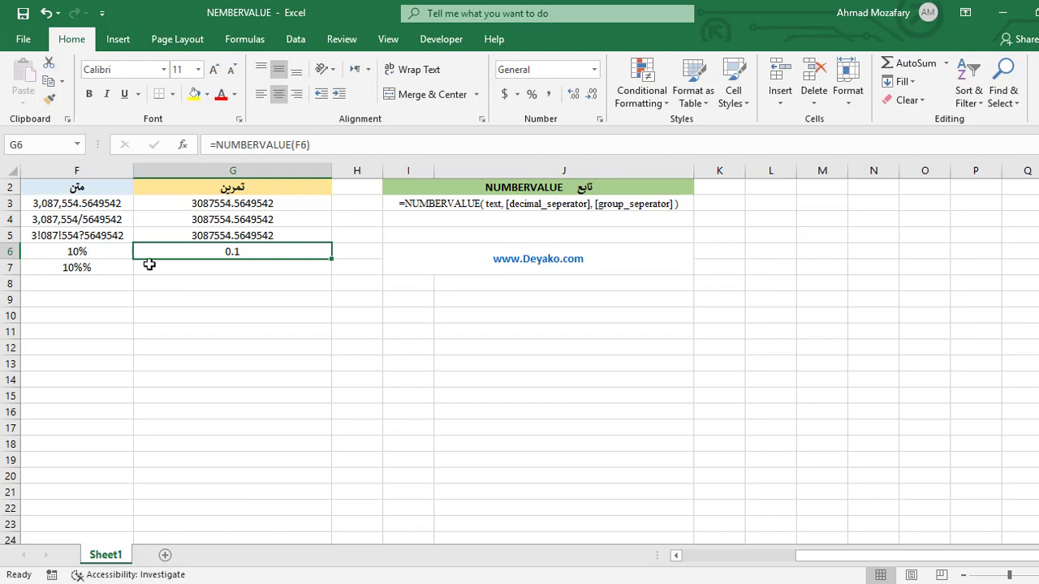
# Enter the formula =NUMBERVALUE(F7) in cell G7 to convert the text with two percent signs
pyautogui.click(156, 263)
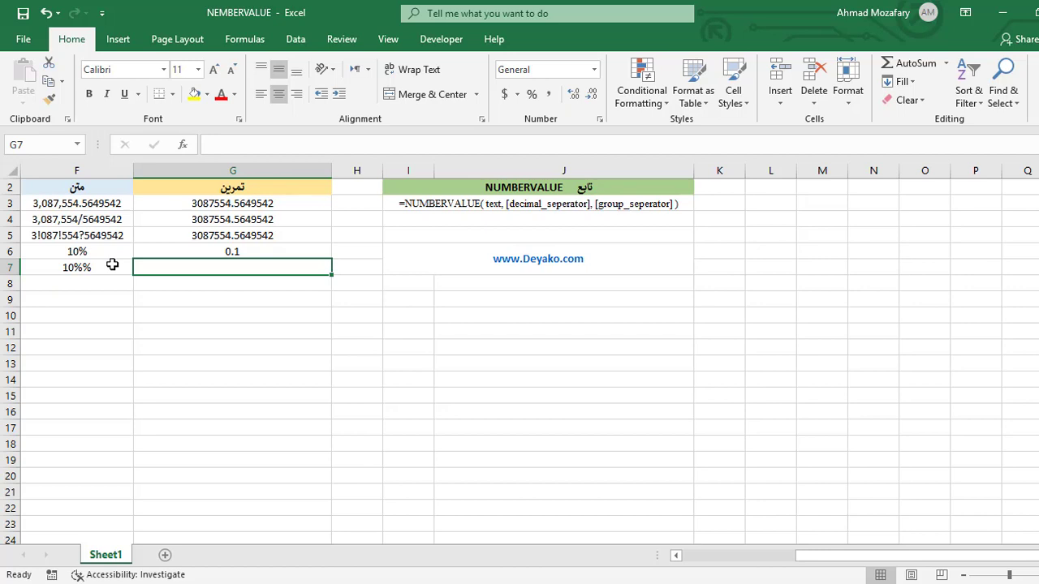
pyautogui.write('=NU')
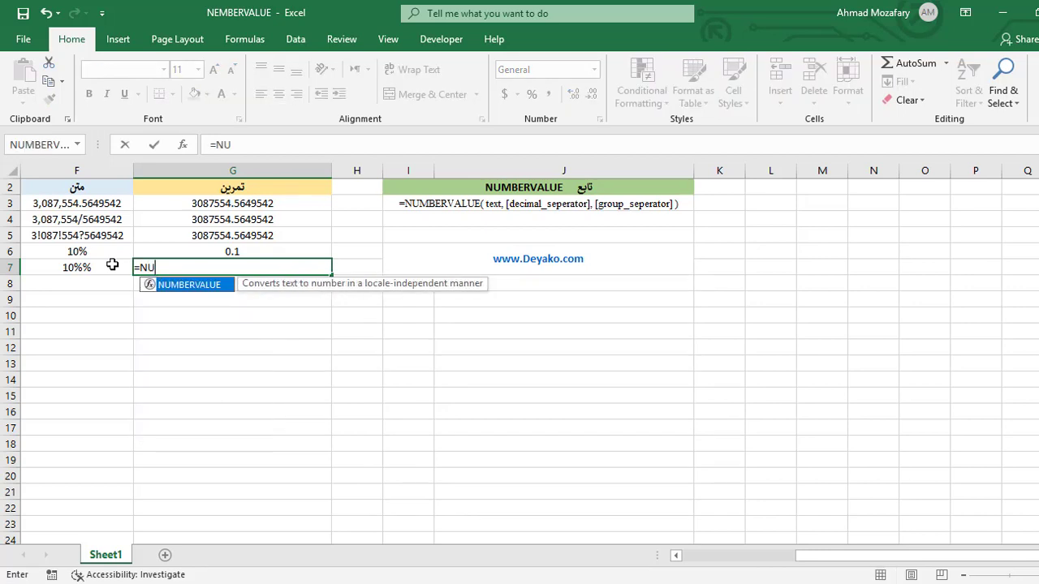
pyautogui.write('MBERVALUE')
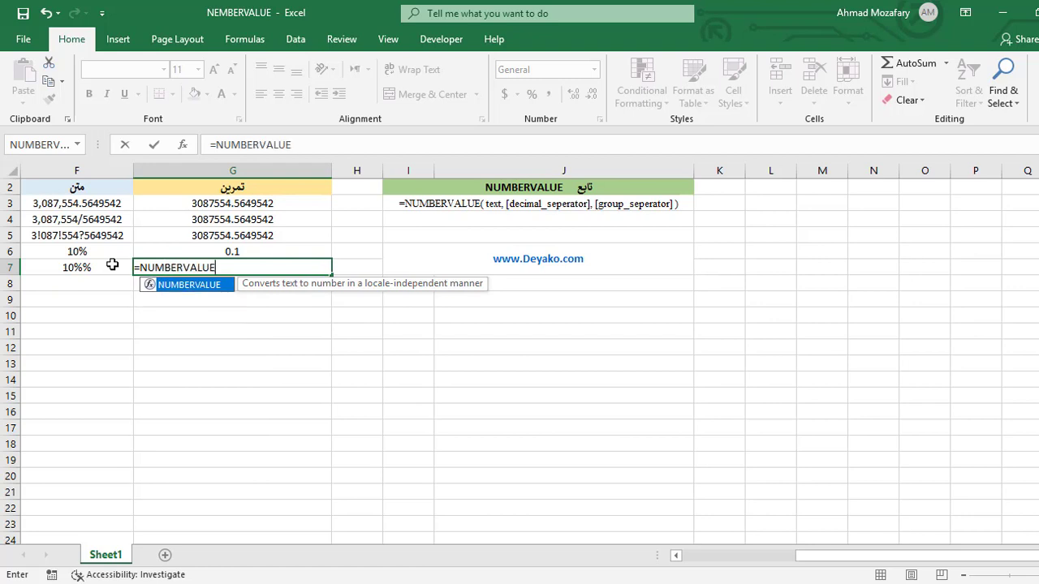
pyautogui.write('(')
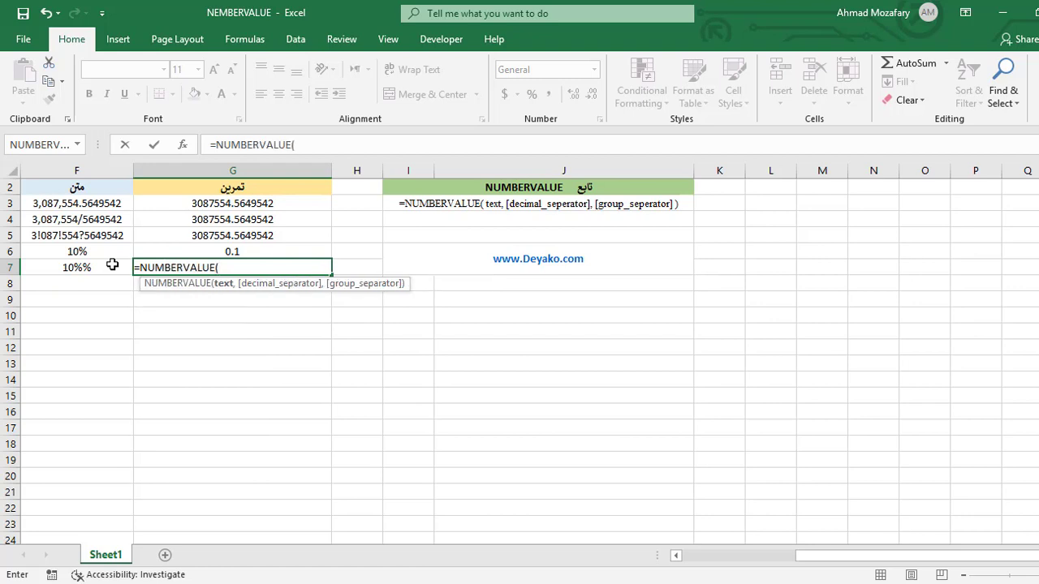
pyautogui.write('F7)')
pyautogui.press('Return')
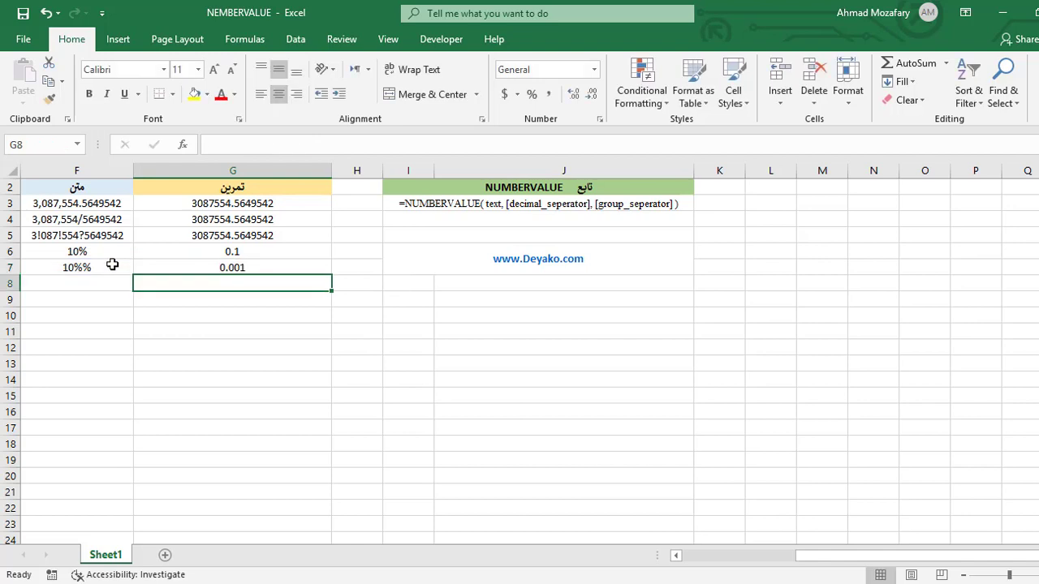
pyautogui.click(148, 269)
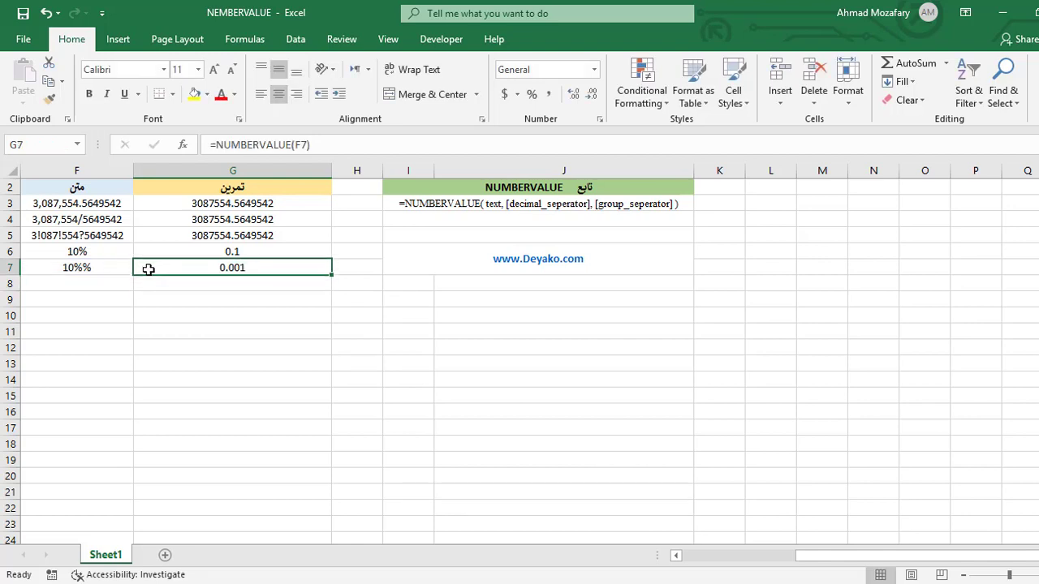
# Enter the sample text 125/543/2 in cell F8, below the existing text values
pyautogui.click(96, 281)
pyautogui.write('1')
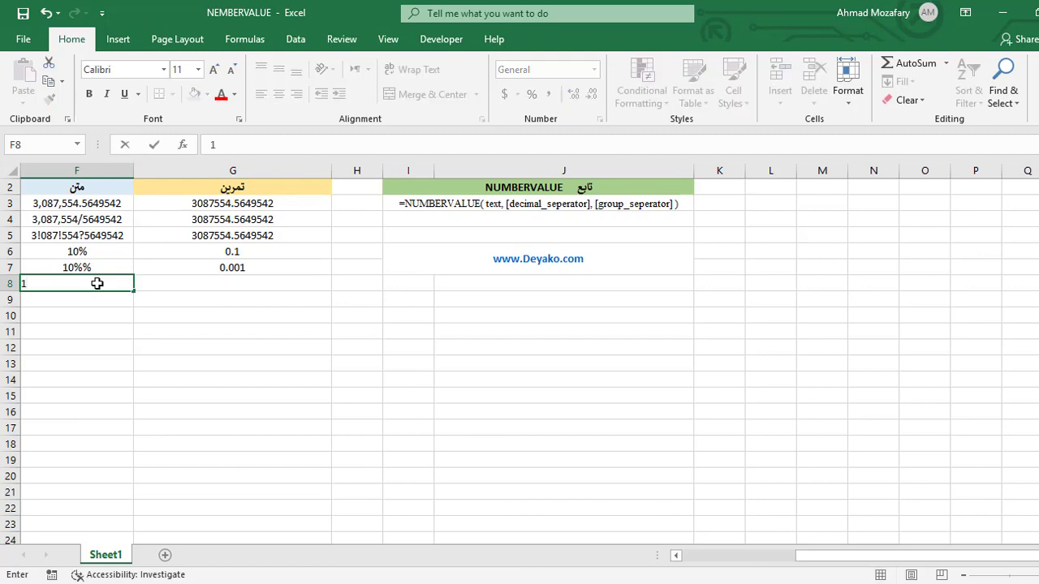
pyautogui.write('25/543/2')
pyautogui.press('Return')
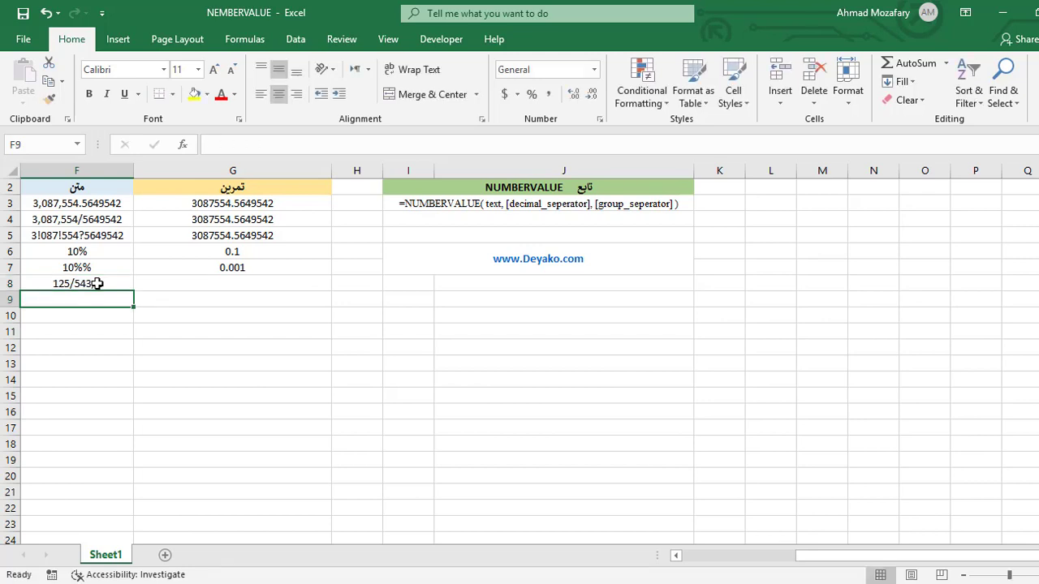
pyautogui.click(97, 283)
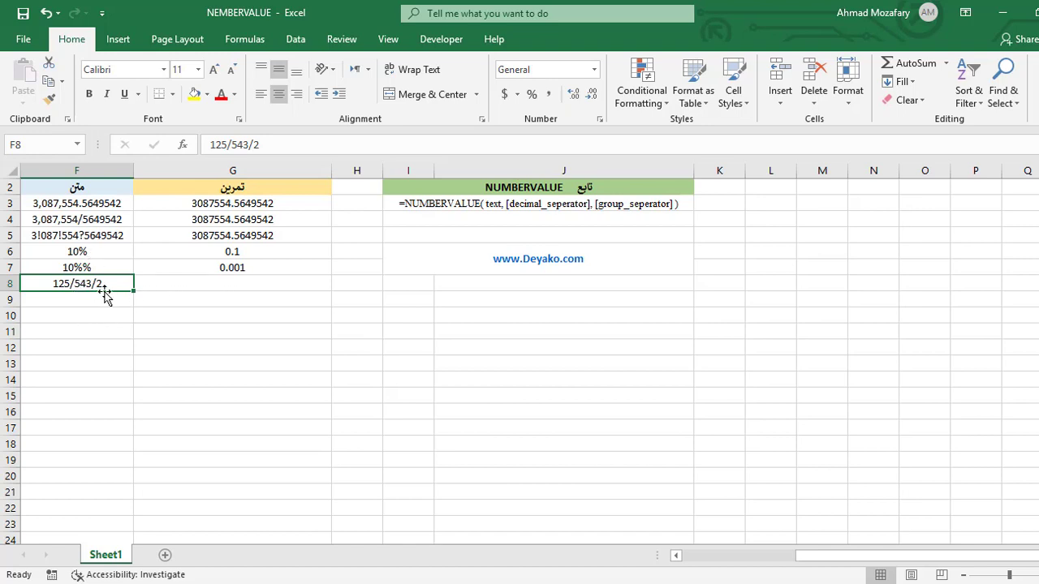
# Enter the formula =NUMBERVALUE(F8,"/") in cell G8 to convert the text using a slash as the decimal separator
pyautogui.click(256, 284)
pyautogui.write('=')
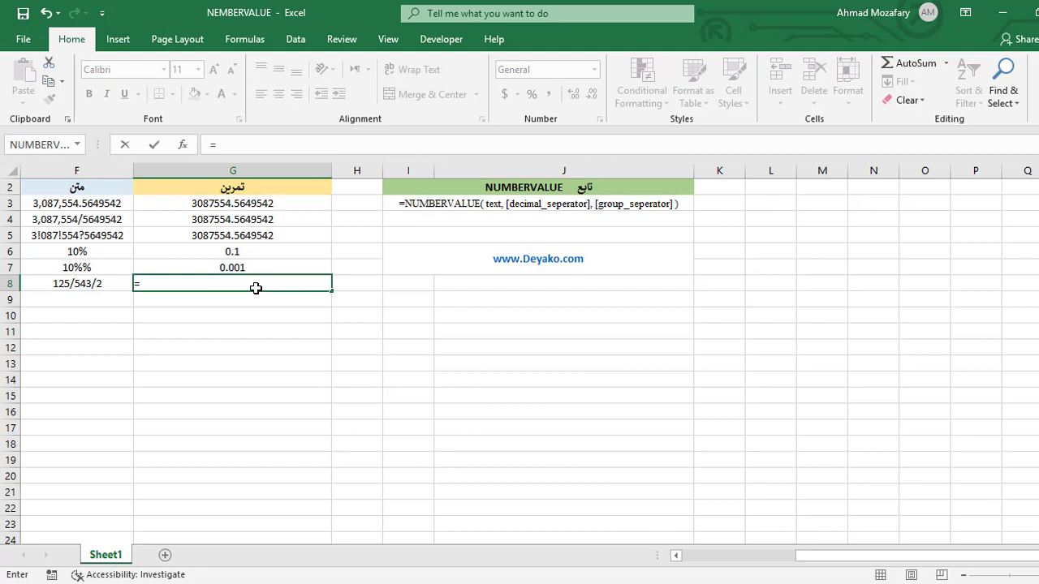
pyautogui.write('NUMBER')
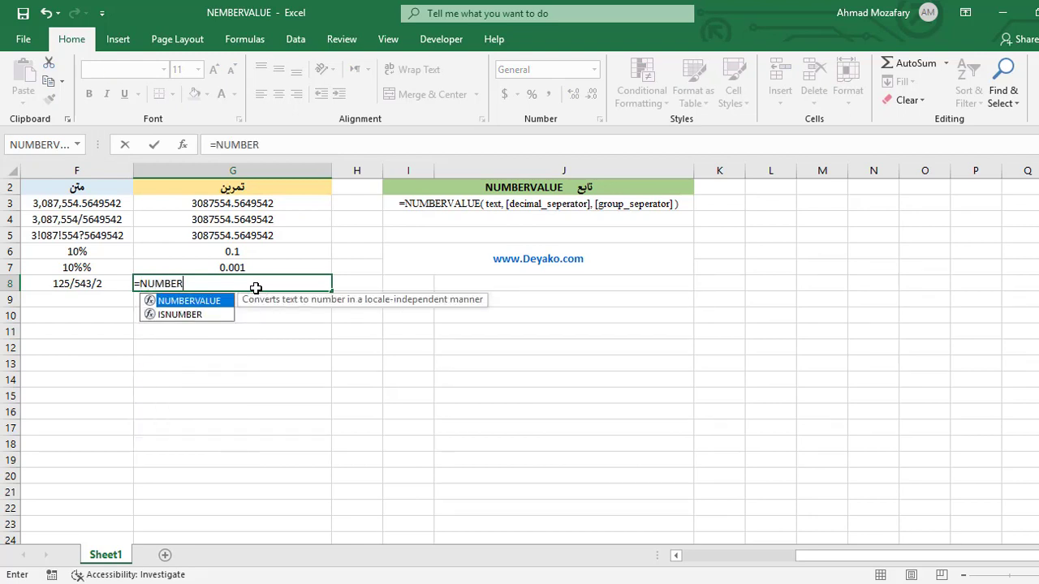
pyautogui.write('VALUE()')
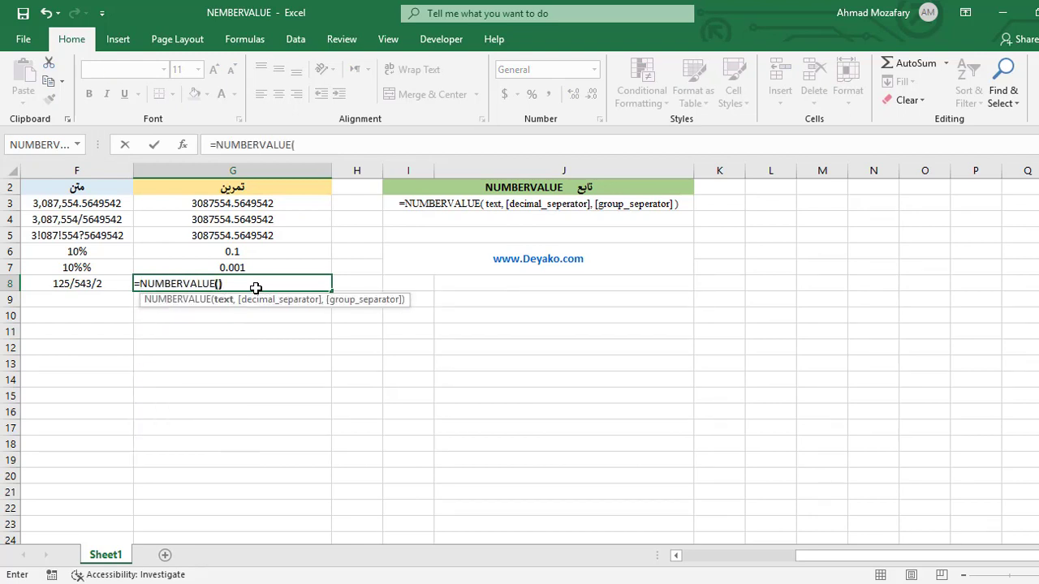
pyautogui.press('BackSpace')
pyautogui.write('F8,')
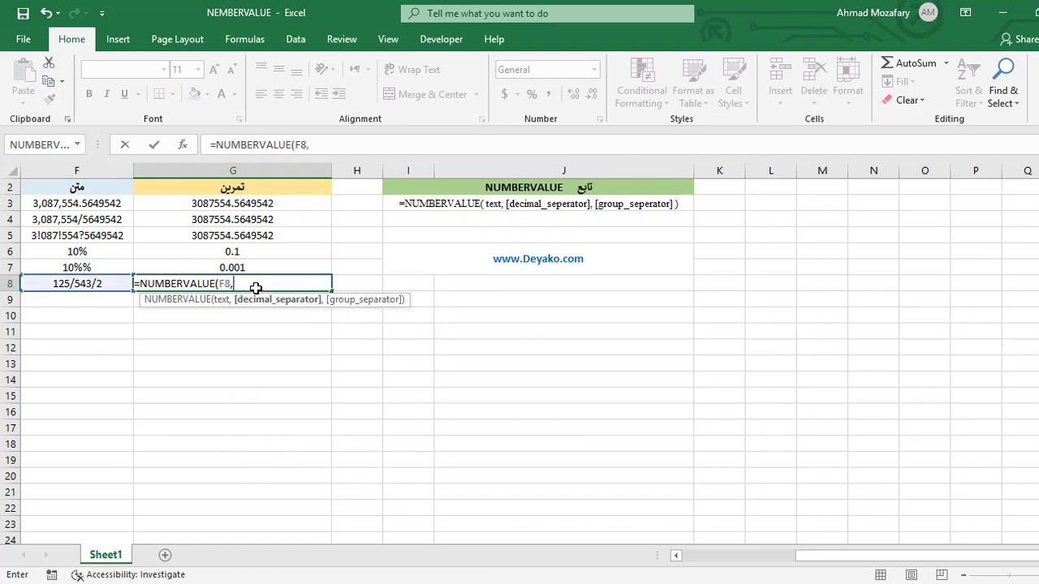
pyautogui.write('"/")')
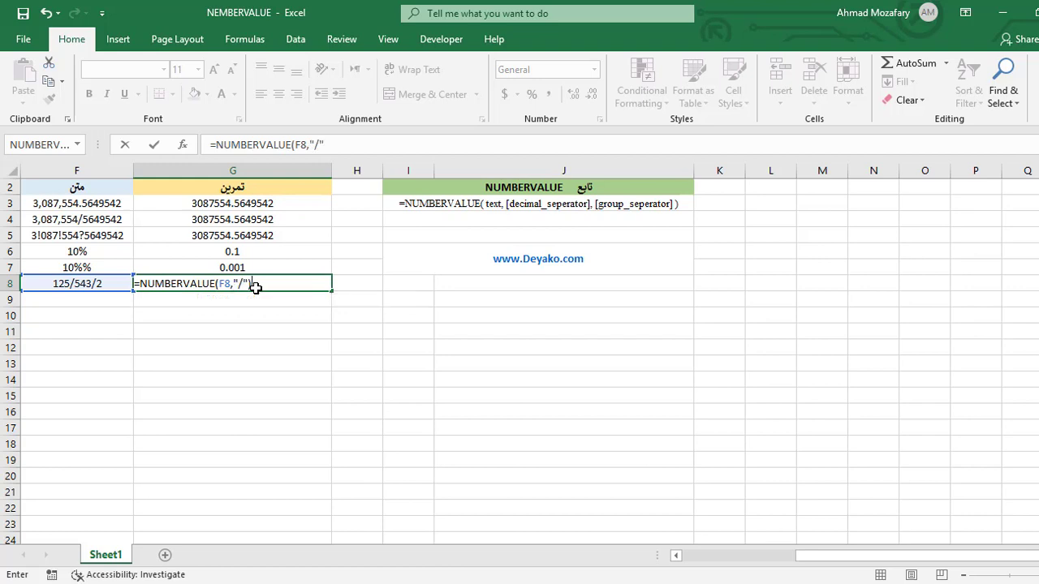
pyautogui.press('Return')
pyautogui.click(265, 286)
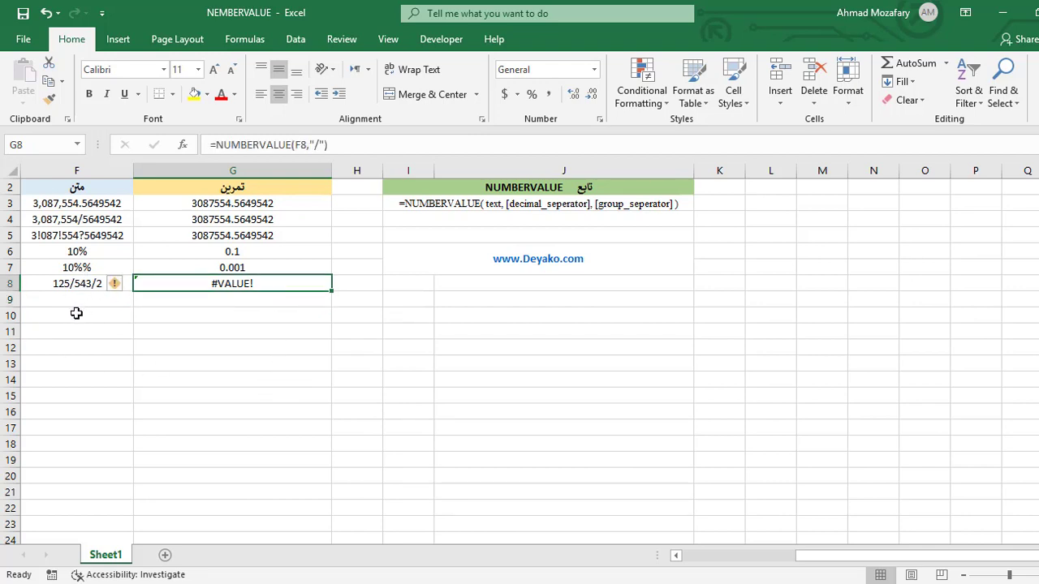
# Remove the second slash from the text in cell F8 so it reads 125/5432
pyautogui.doubleClick(95, 284)
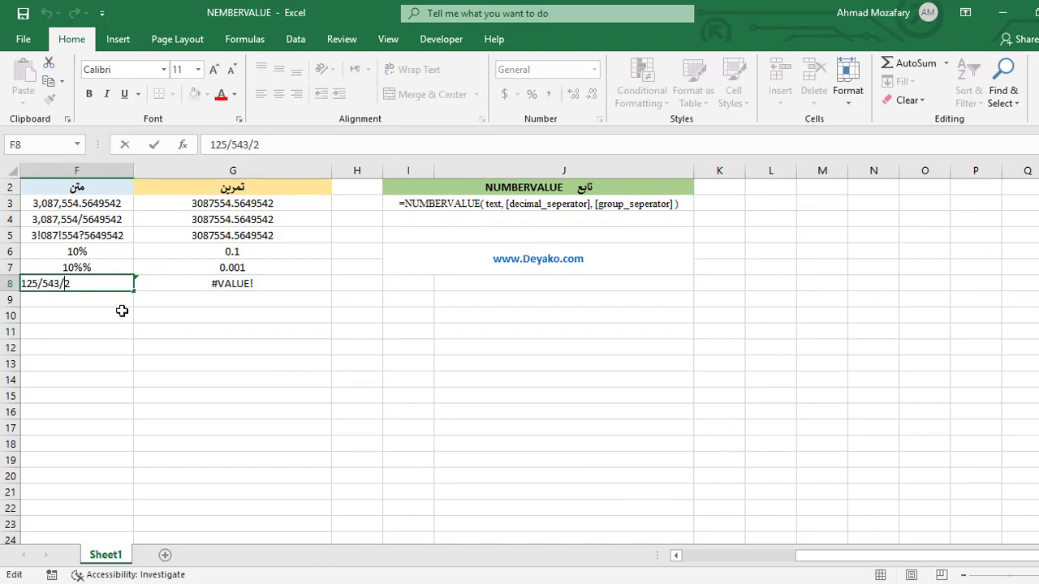
pyautogui.press('BackSpace')
pyautogui.press('Return')
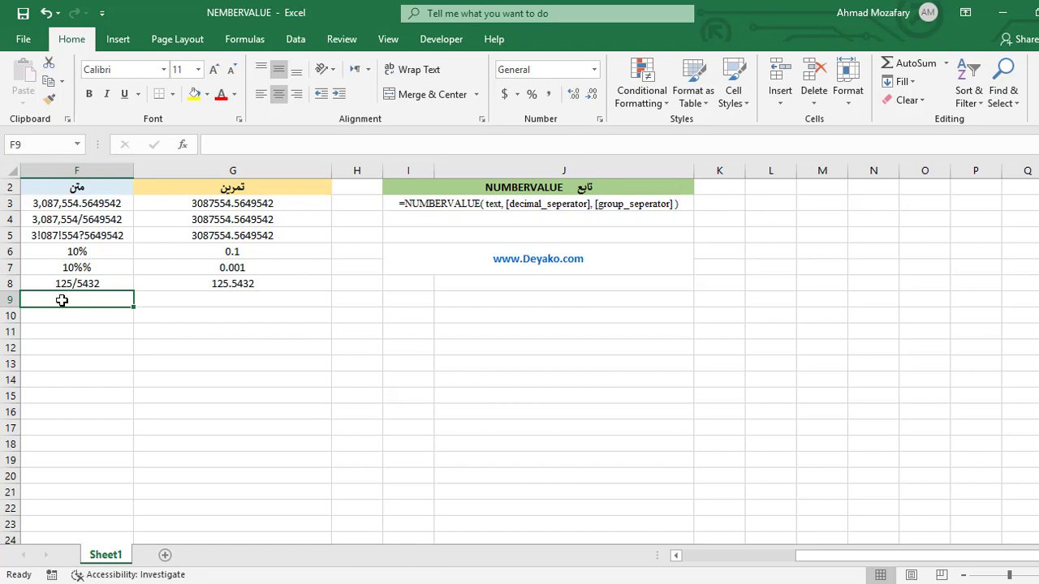
pyautogui.click(118, 285)
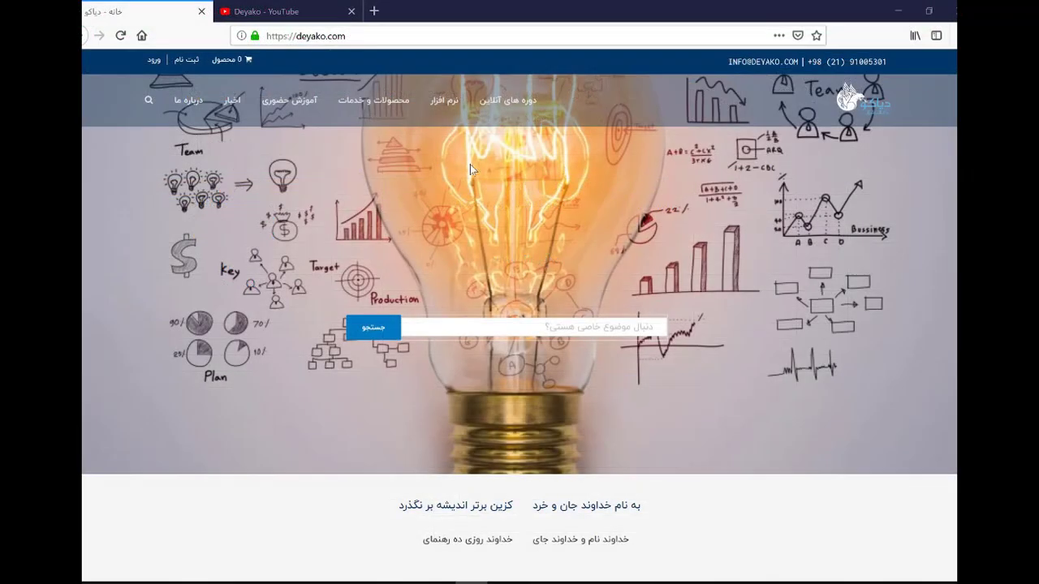
# View the Deyako YouTube channel page in the browser and switch to the Deyako channel info in Telegram
pyautogui.click(293, 12)
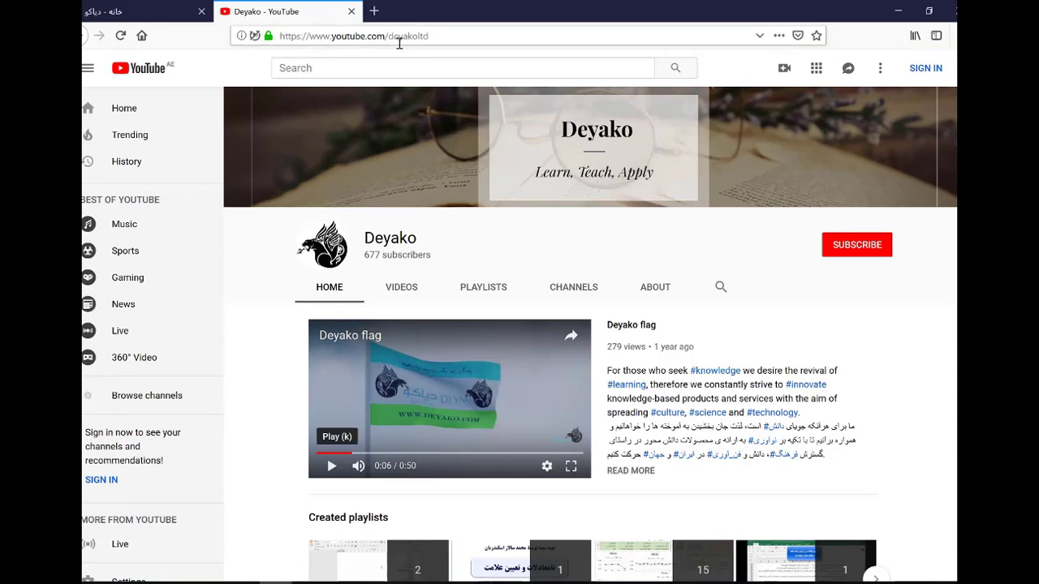
pyautogui.hotkey('alt', 'Tab')
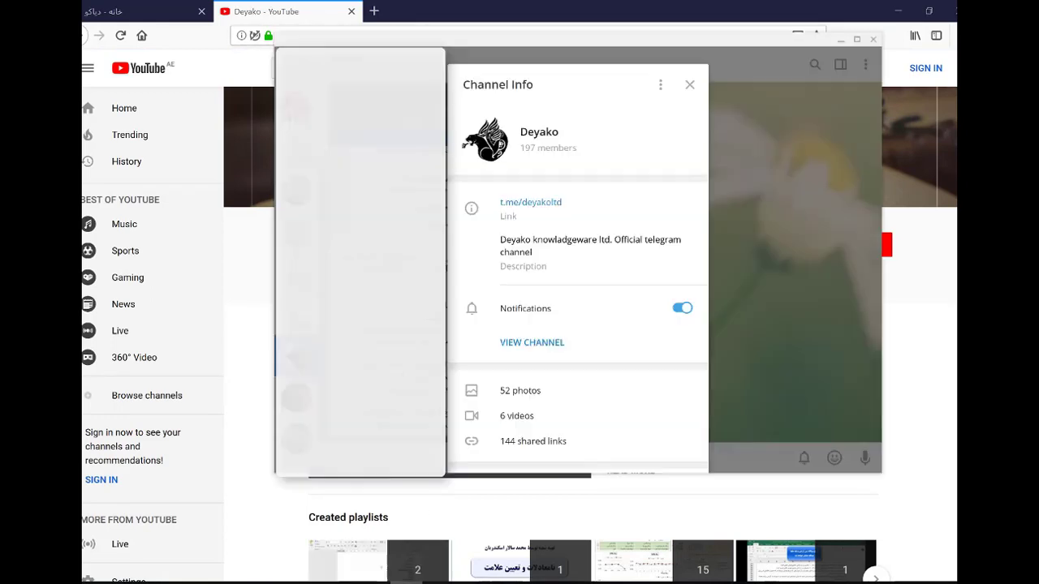